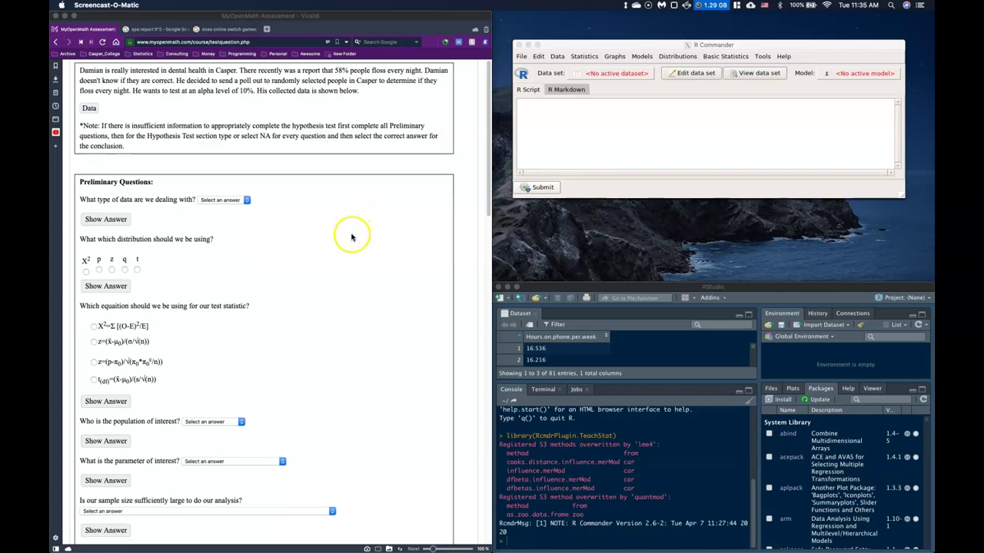
scroll(352, 234, "down", 3)
scroll(354, 260, "up", 3)
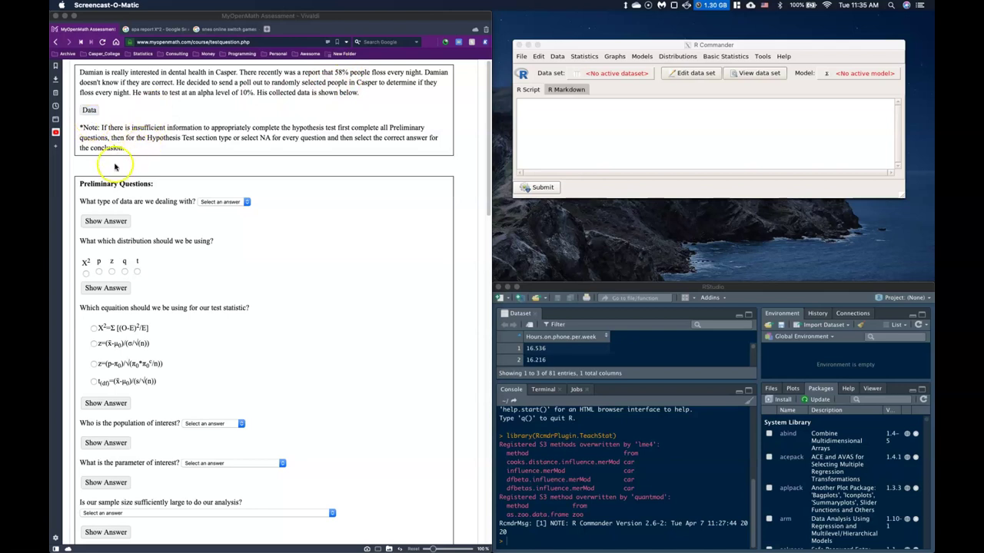
- Reveal the question's collected data, copy the whole Floss Every Night column including its header, and collapse the data again
left_click(88, 111)
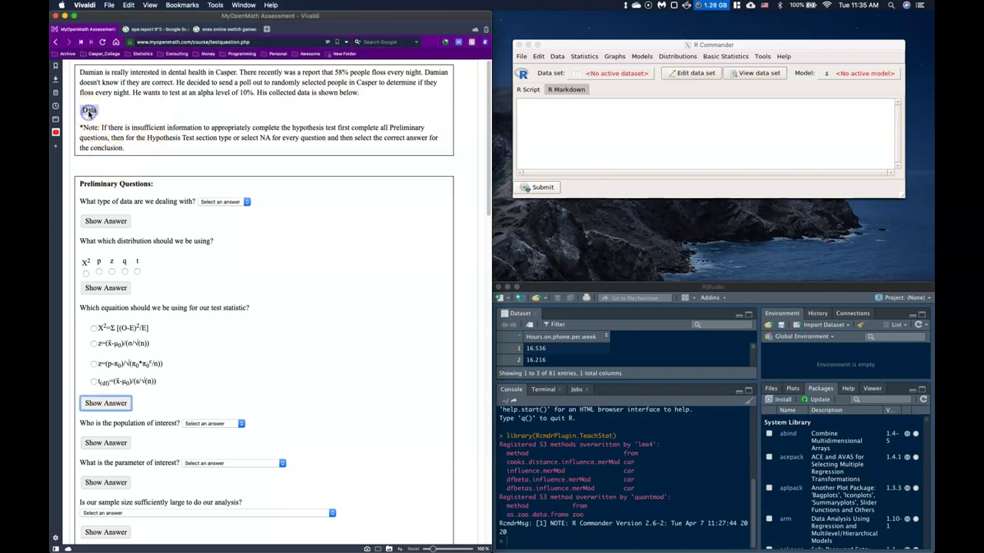
left_click(88, 112)
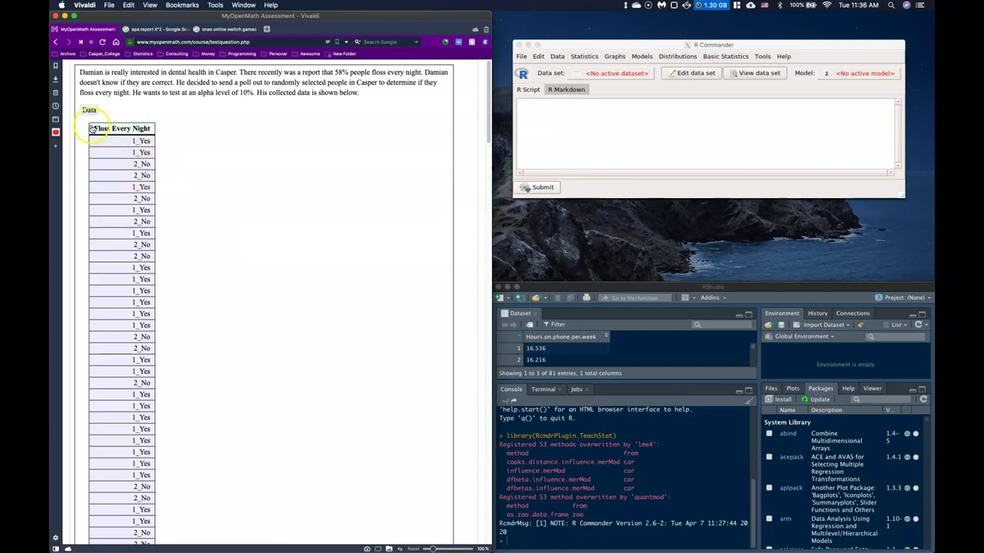
left_click_drag(90, 127, 185, 127)
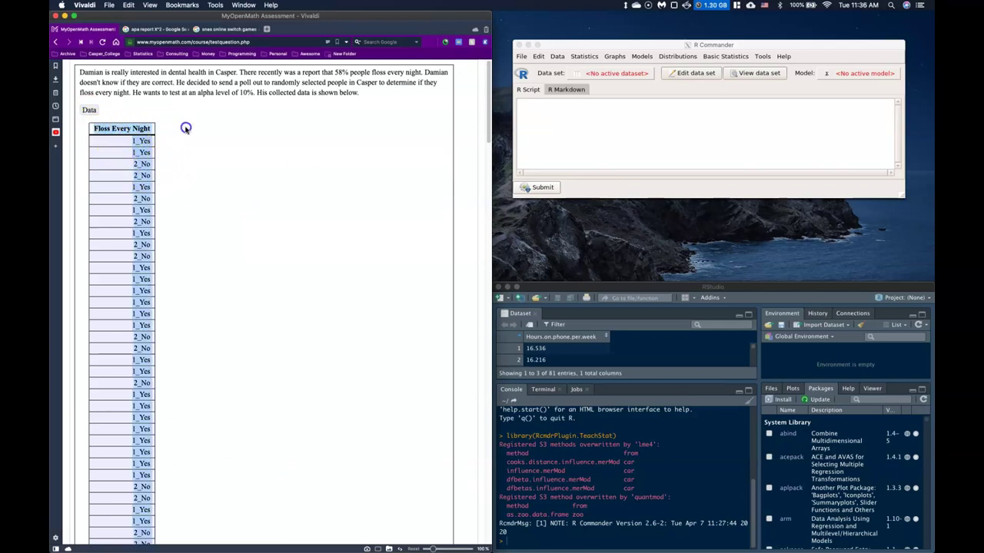
left_click(89, 110)
- In R Commander, import the clipboard data as Dataset with tabs as the field separator, and move the window up out of the way
left_click(584, 119)
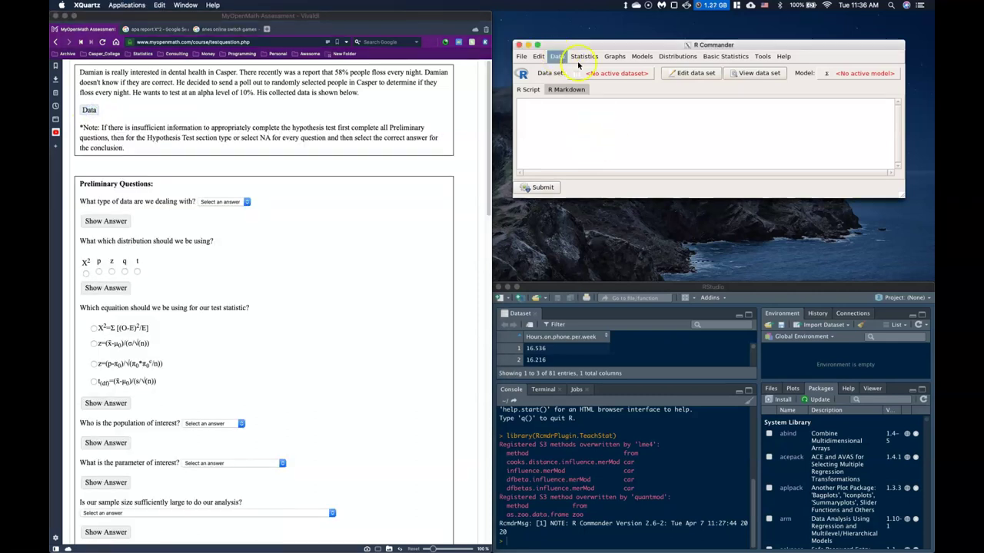
left_click(557, 61)
mouse_move(569, 102)
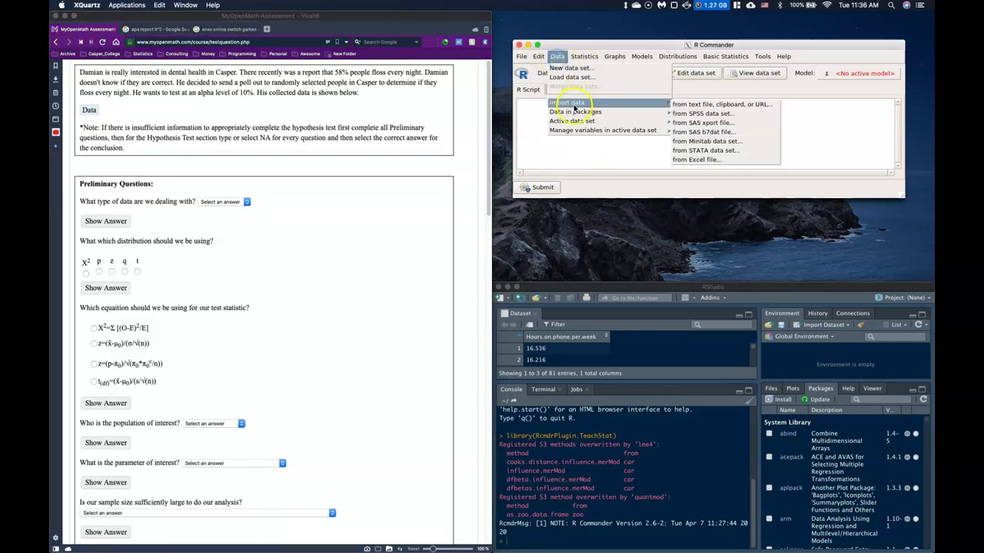
left_click(704, 106)
left_click(538, 132)
left_click(598, 166)
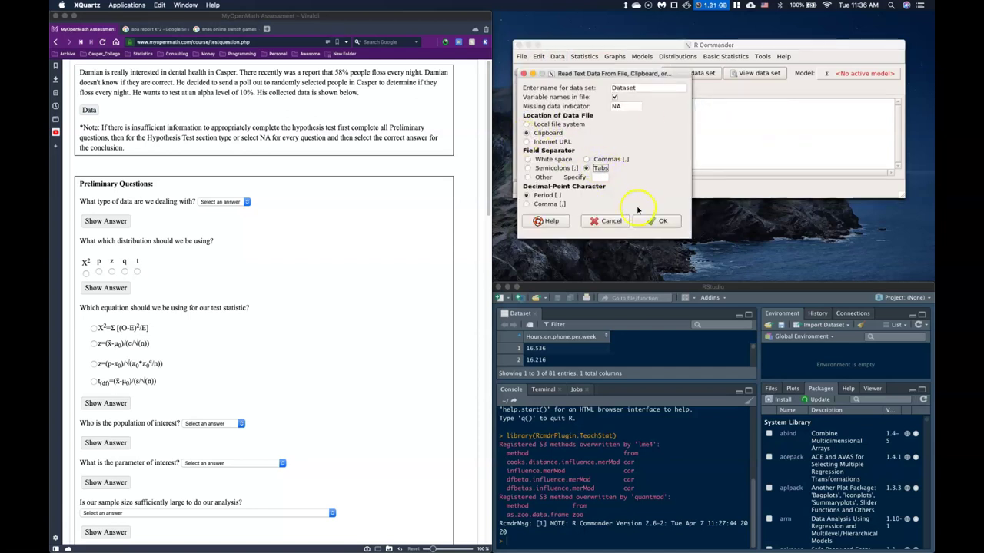
left_click(649, 221)
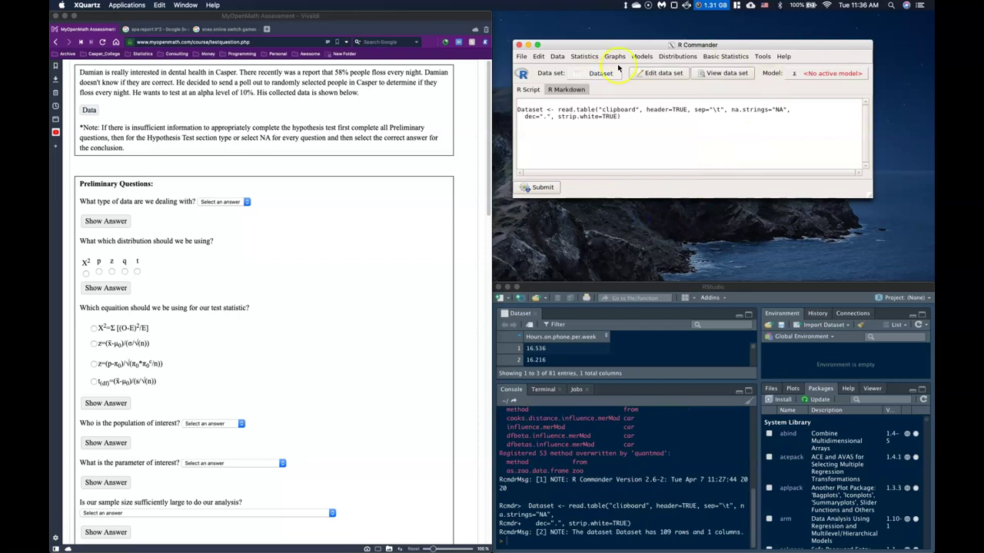
left_click_drag(602, 44, 583, 19)
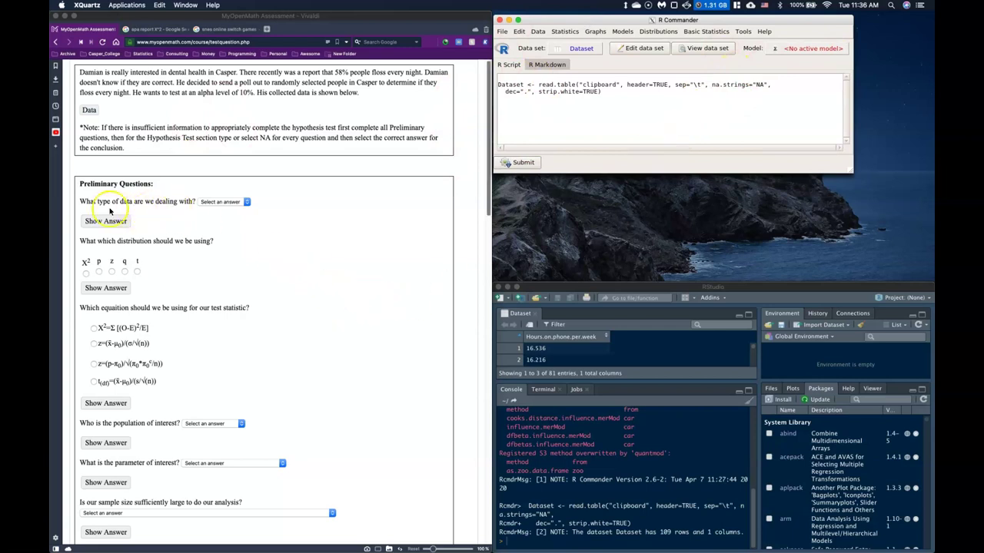
- In the MyOpenMath question, recheck the collected data values and answer the data type question with Categorical
left_click(90, 110)
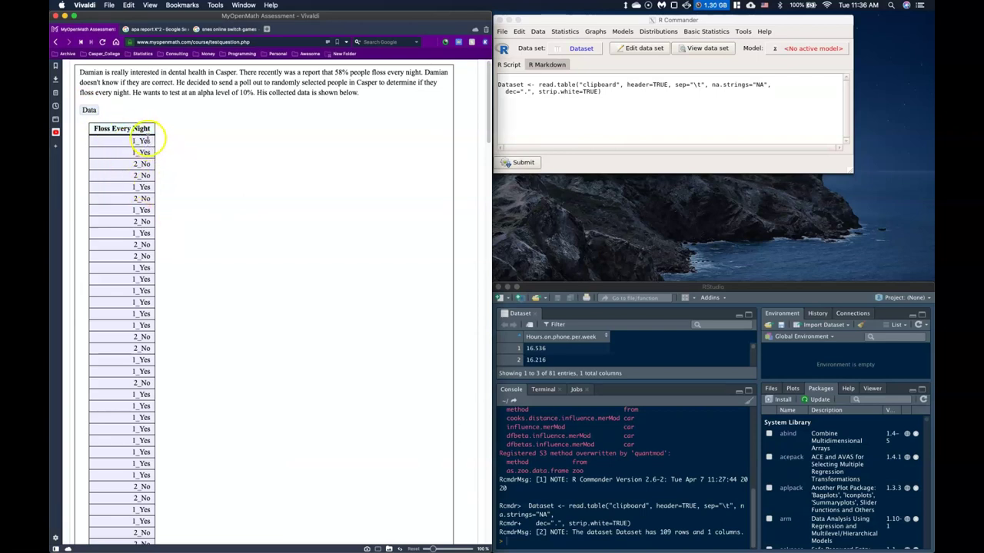
left_click(89, 110)
left_click(220, 201)
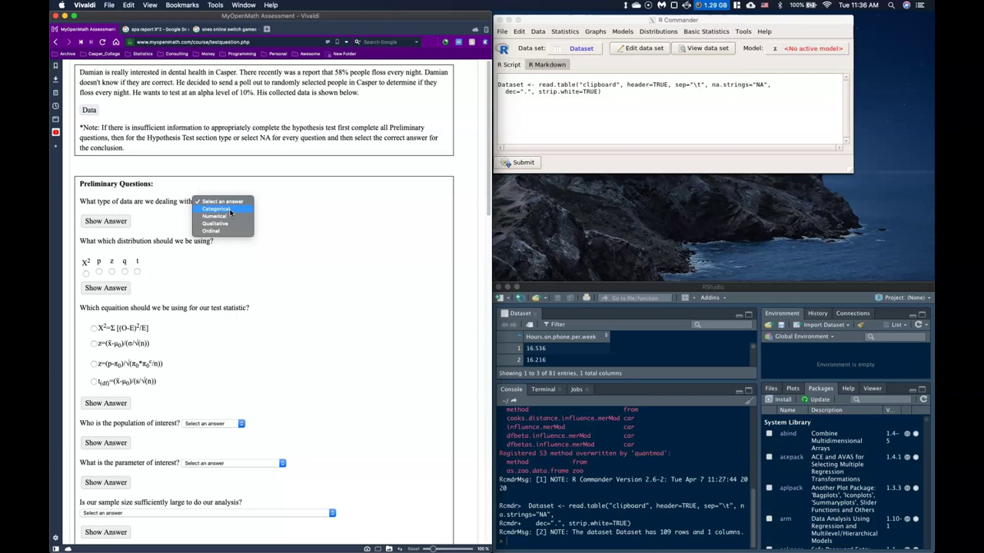
left_click(230, 212)
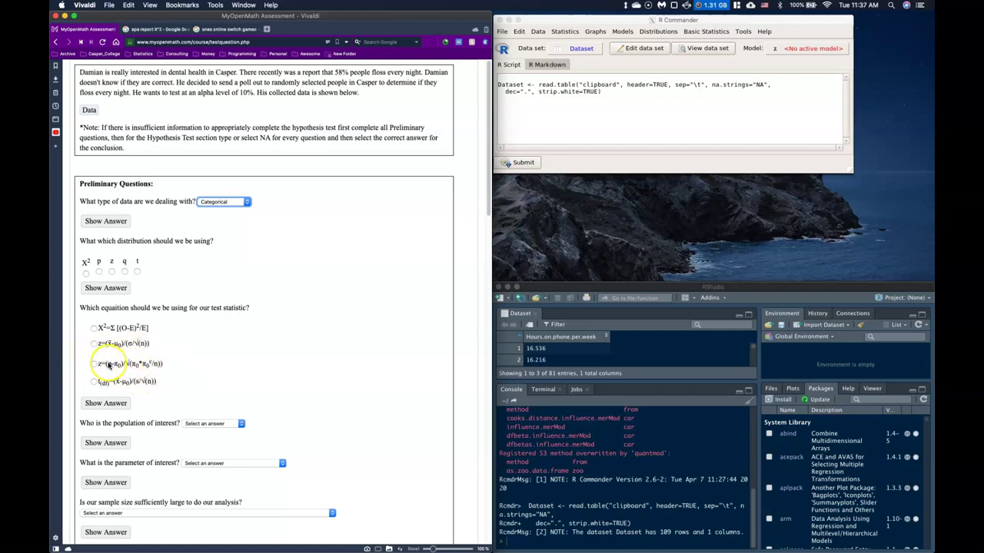
left_click(94, 364)
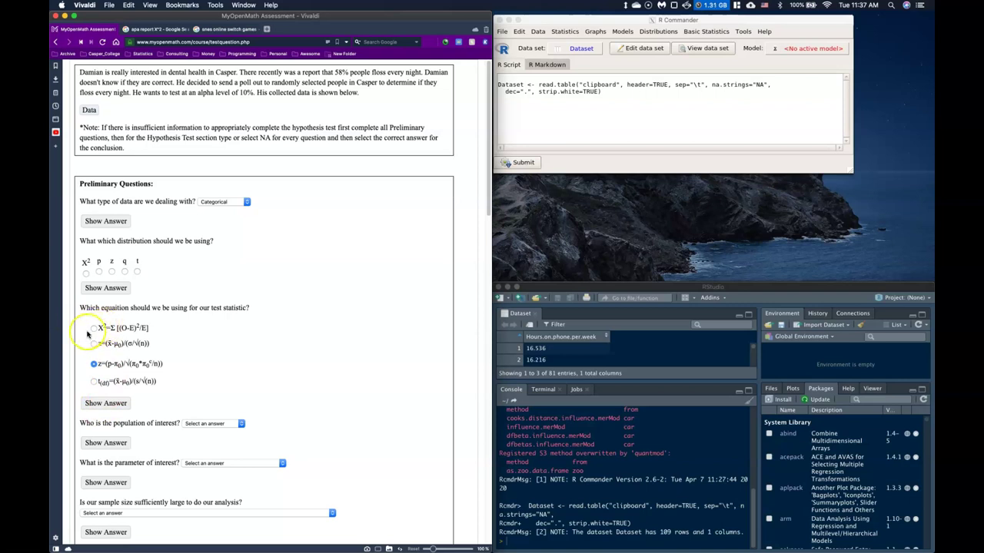
left_click(93, 329)
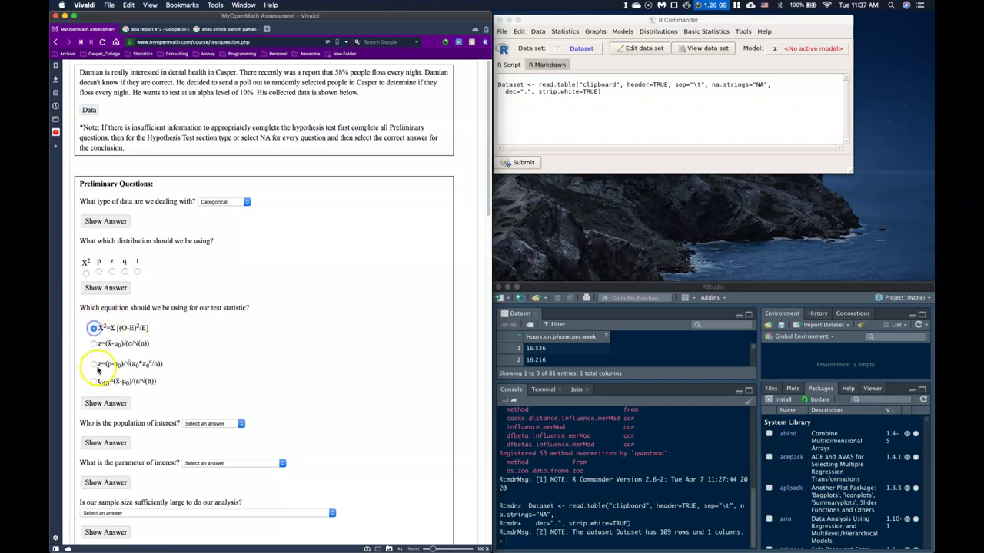
left_click(85, 272)
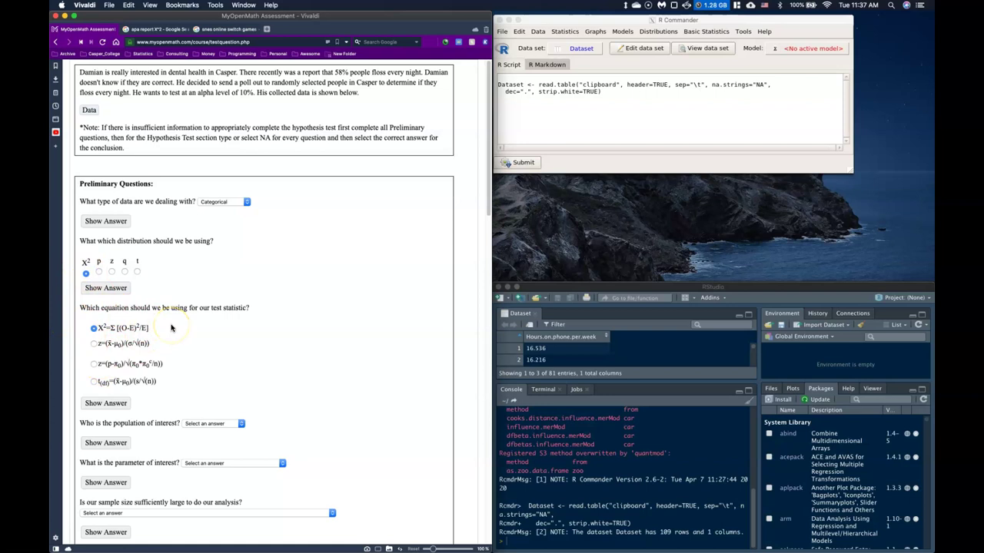
left_click(111, 271)
left_click(93, 365)
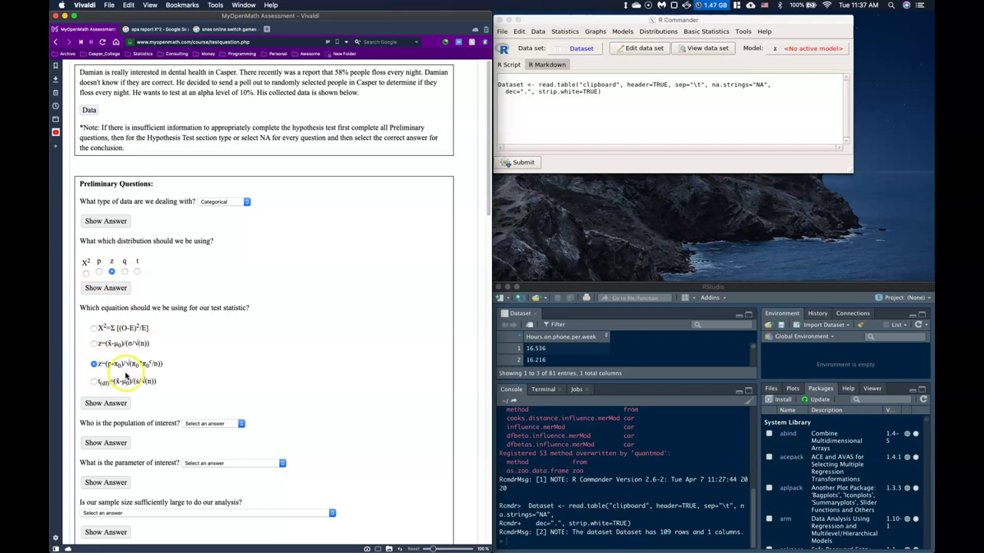
- Choose X² as the distribution and X²=Σ[(O-E)²/E] as the test statistic equation
left_click(85, 273)
left_click(93, 329)
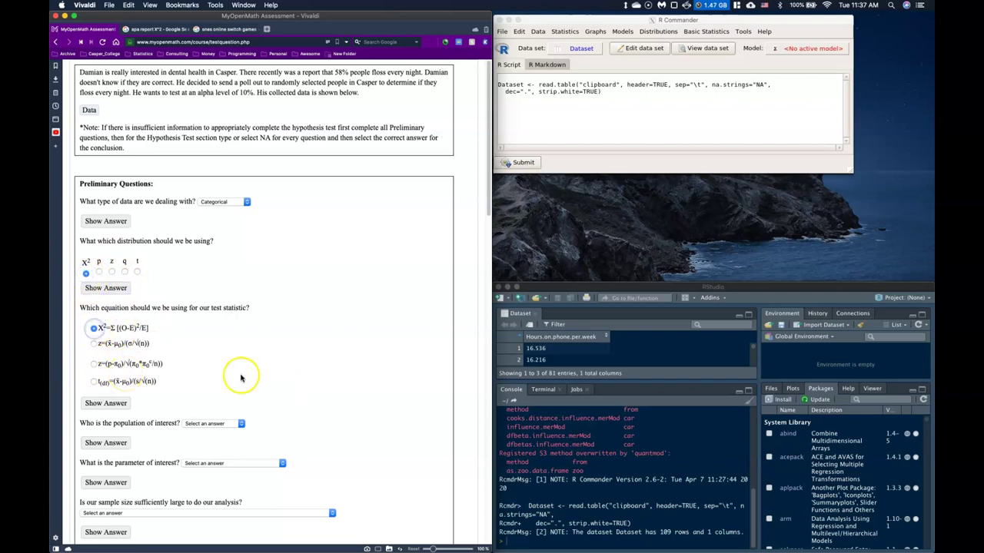
- Reread the problem statement and set the population of interest to everyone in Casper
scroll(165, 347, "down", 2)
scroll(167, 348, "down", 3)
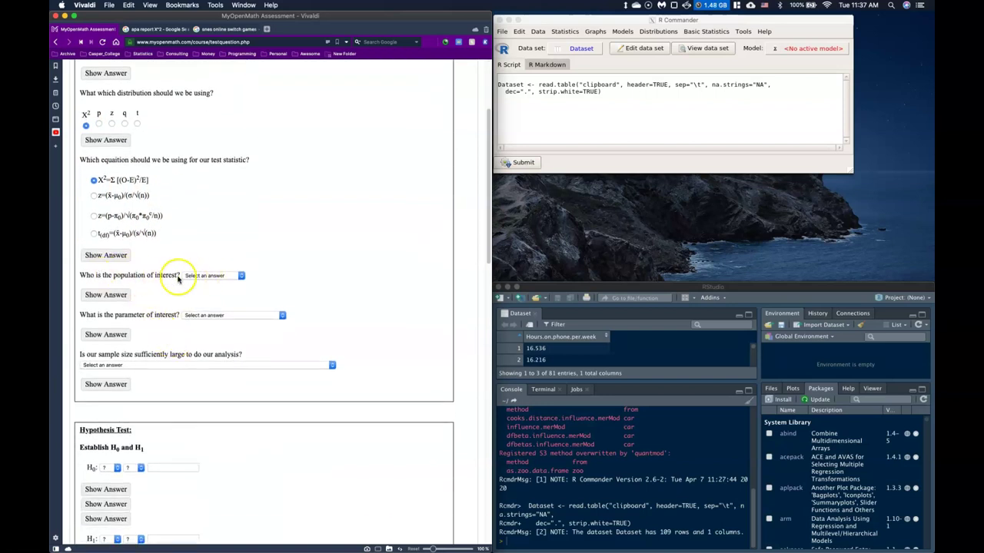
scroll(201, 277, "up", 4)
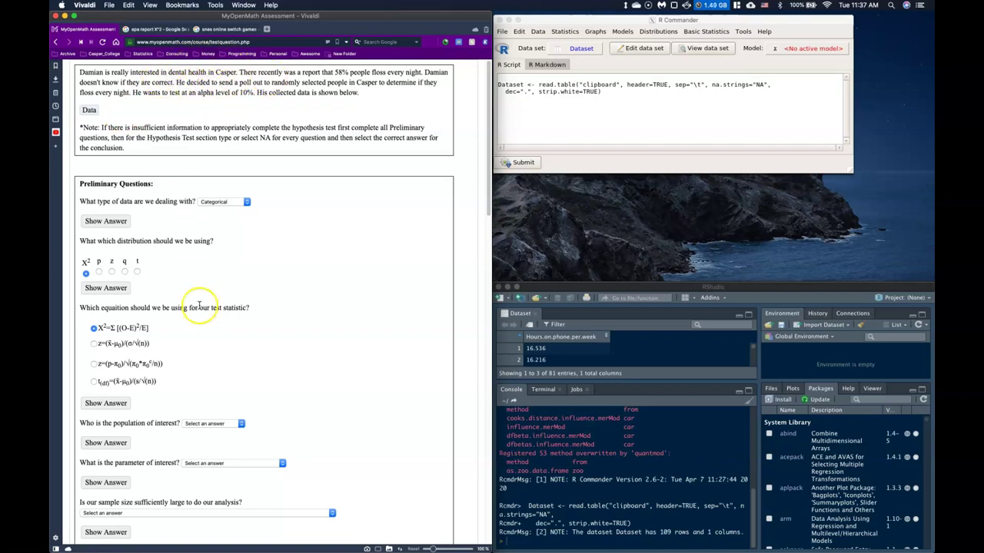
left_click(240, 423)
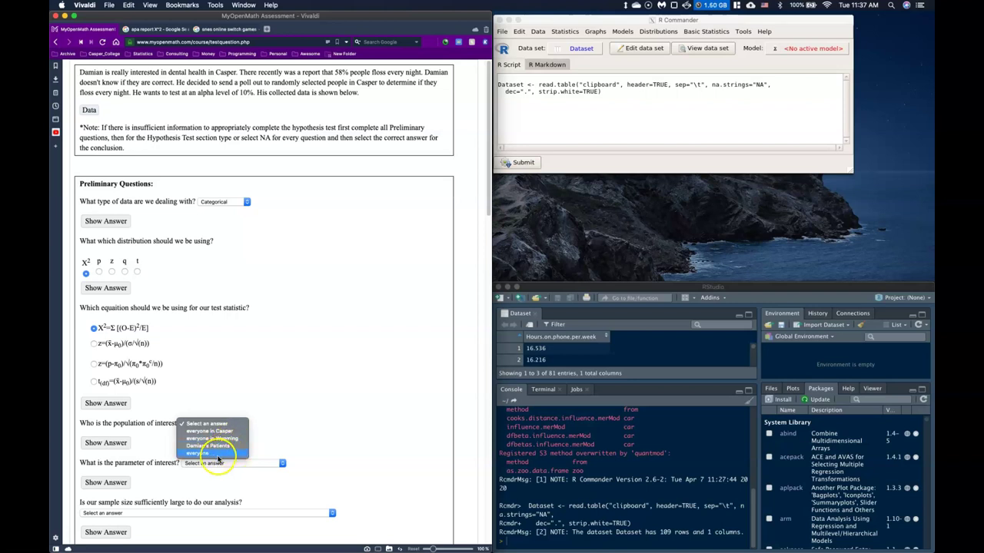
left_click(209, 431)
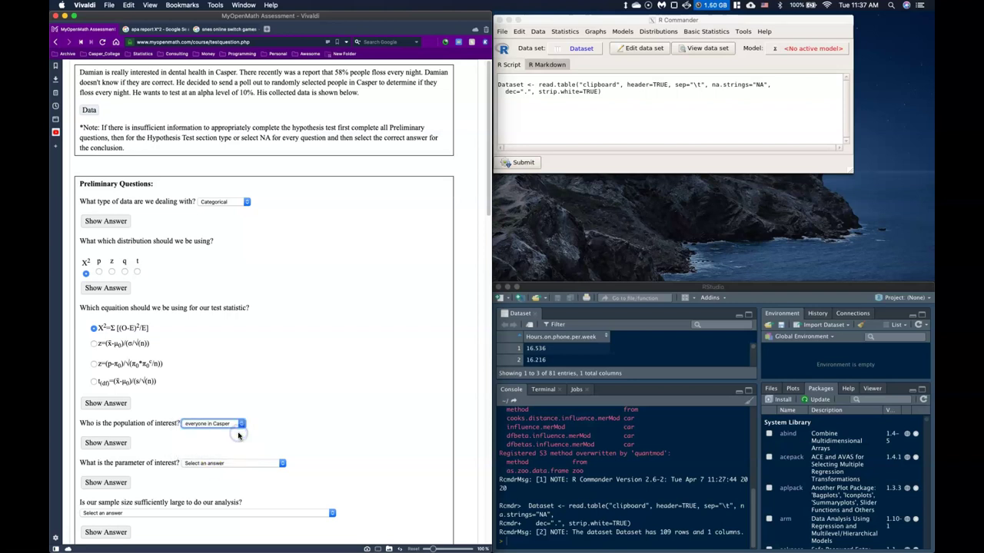
- Check the problem statement and set the parameter of interest to true proportion who floss nightly
scroll(332, 434, "down", 1)
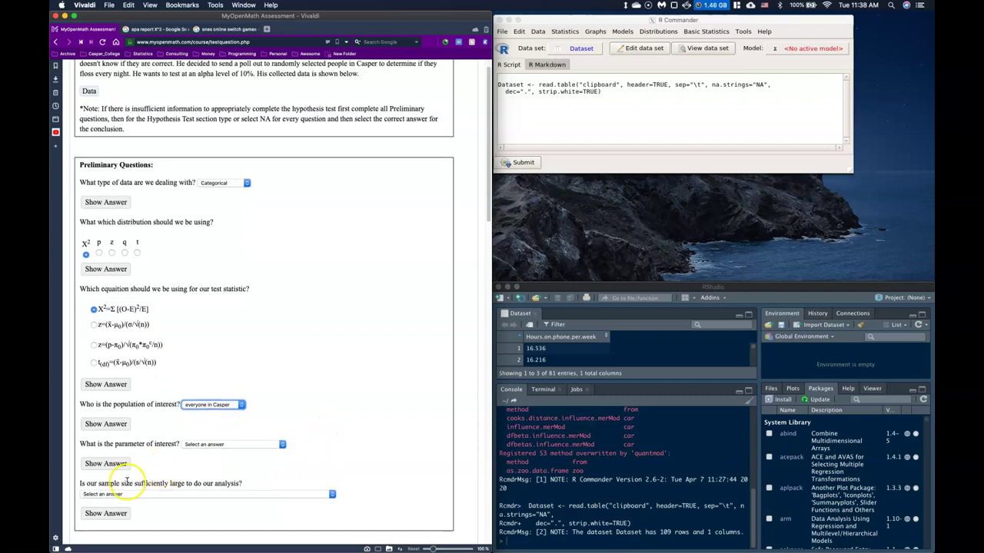
left_click(282, 446)
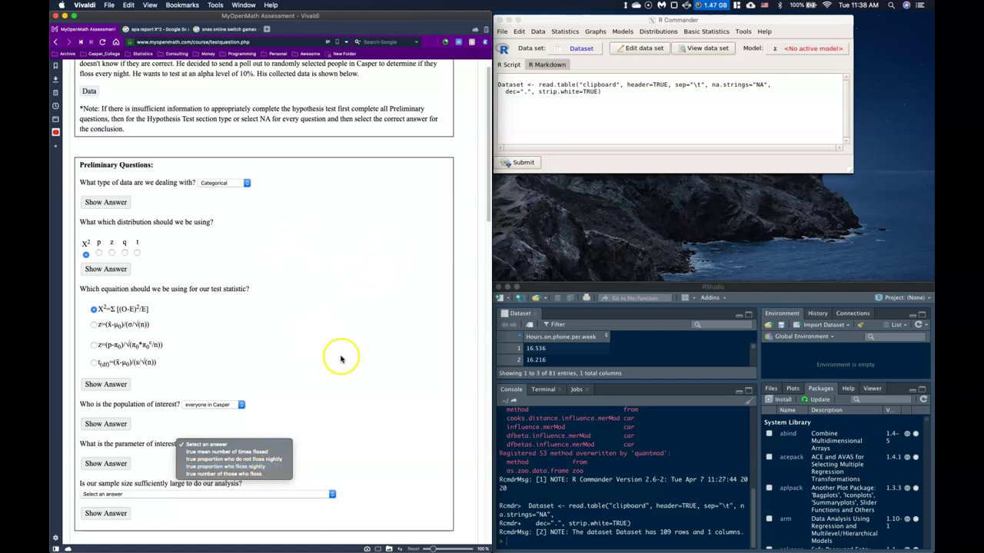
left_click(298, 334)
scroll(272, 309, "up", 1)
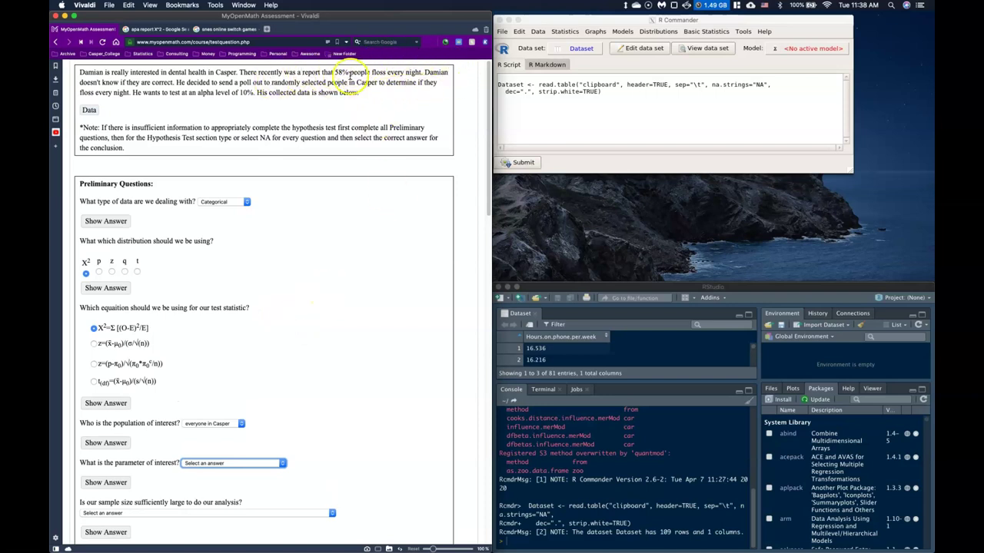
left_click(281, 464)
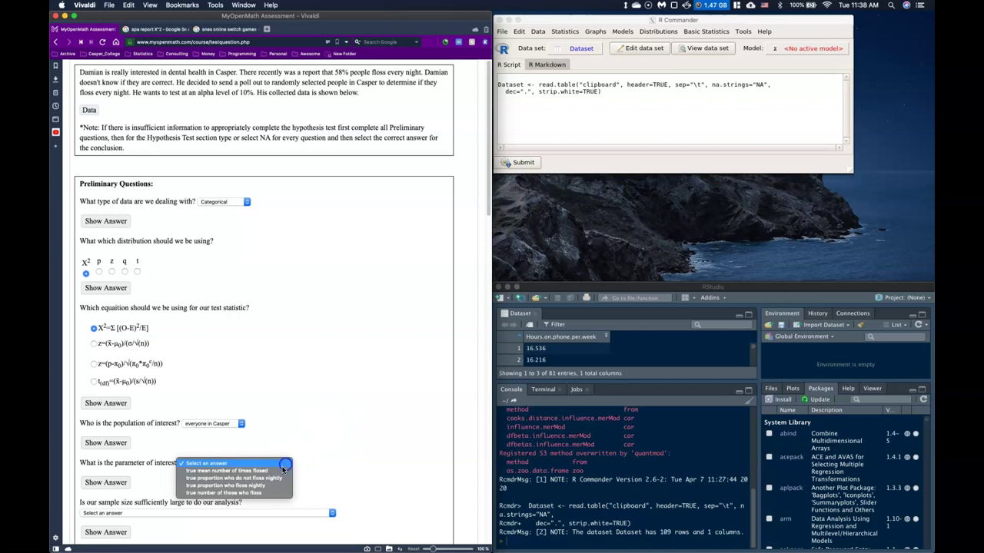
left_click(248, 486)
scroll(139, 449, "down", 1)
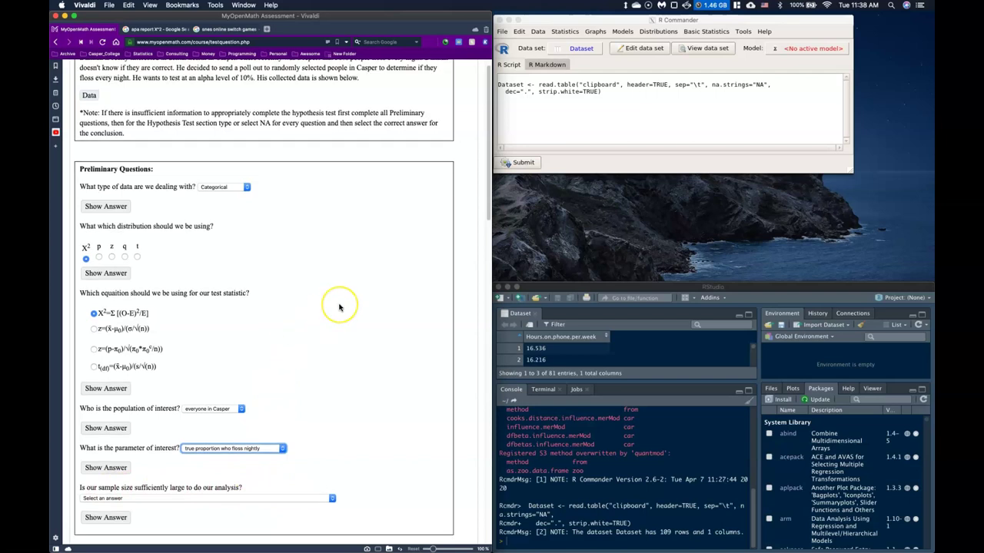
scroll(339, 307, "up", 1)
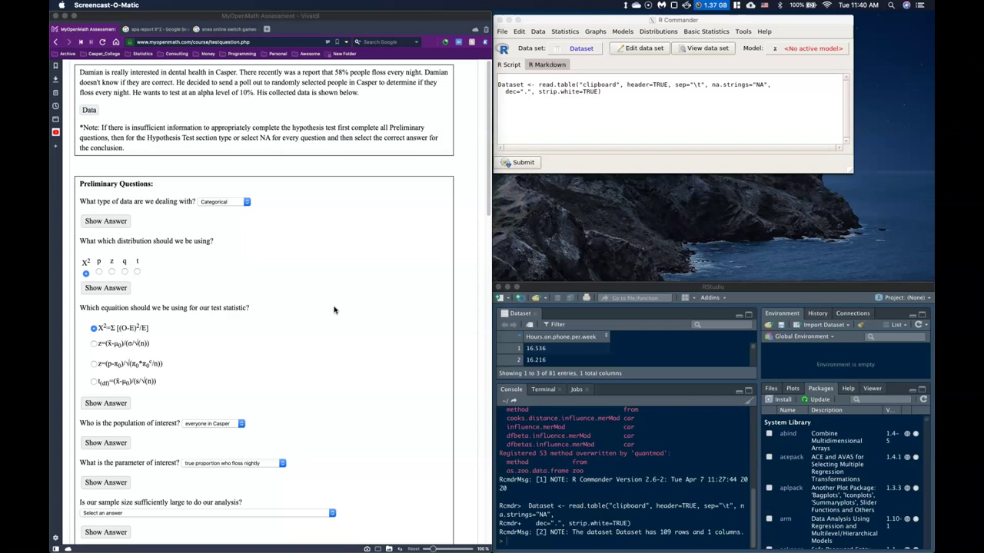
- Switch to RStudio, make its window taller and clear the console
left_click(575, 282)
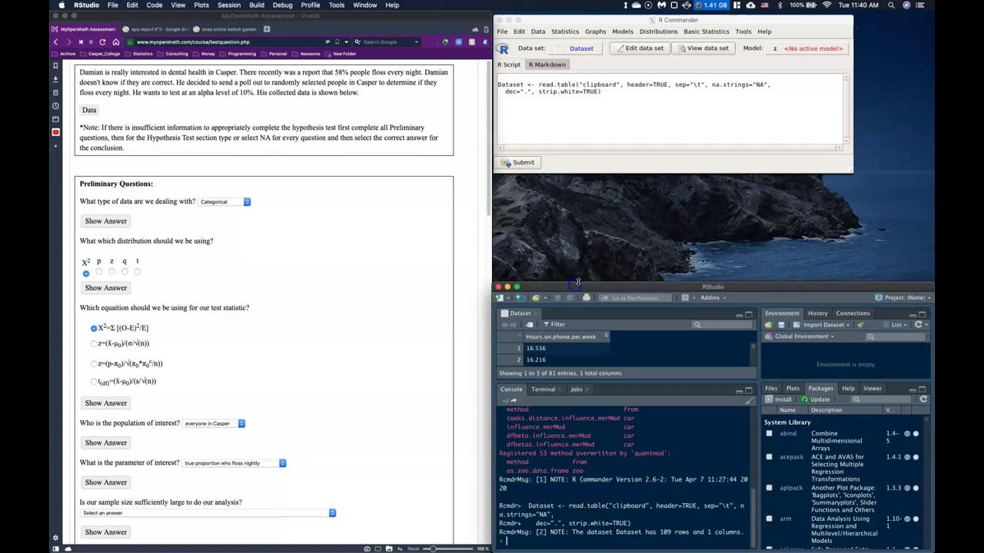
left_click_drag(578, 281, 578, 197)
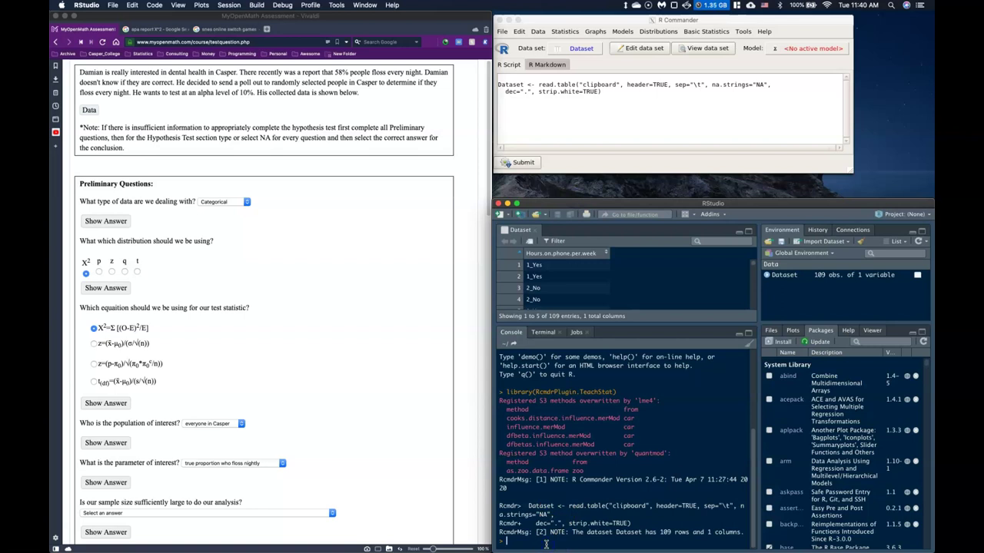
key("ctrl+l")
- In R Commander, run the Basic Statistics descriptive summary of the active data set
left_click(541, 31)
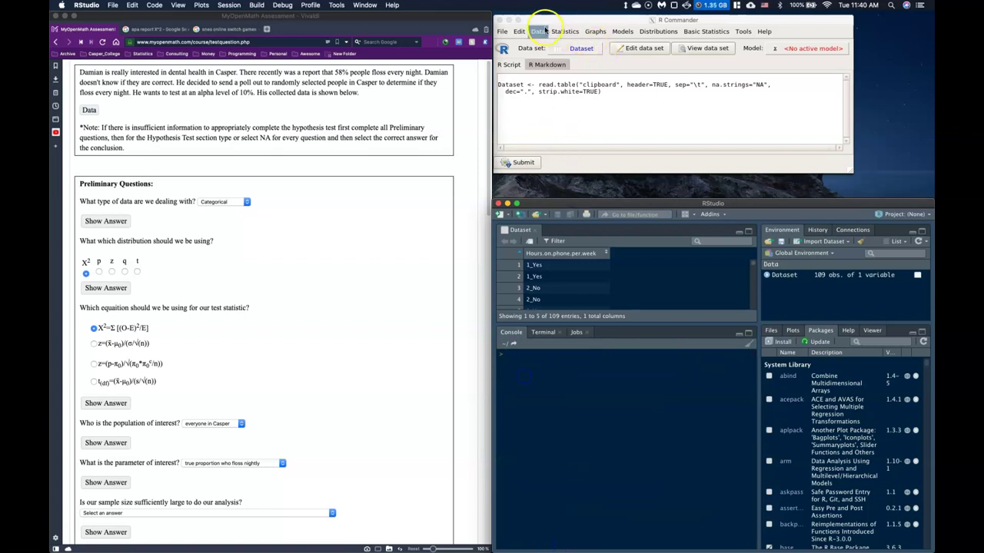
left_click(542, 30)
mouse_move(569, 93)
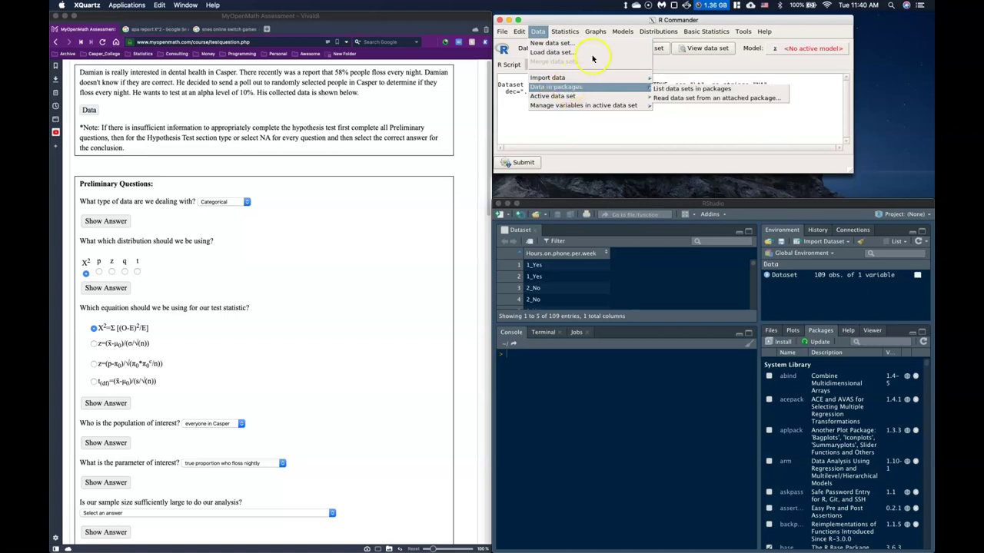
mouse_move(716, 35)
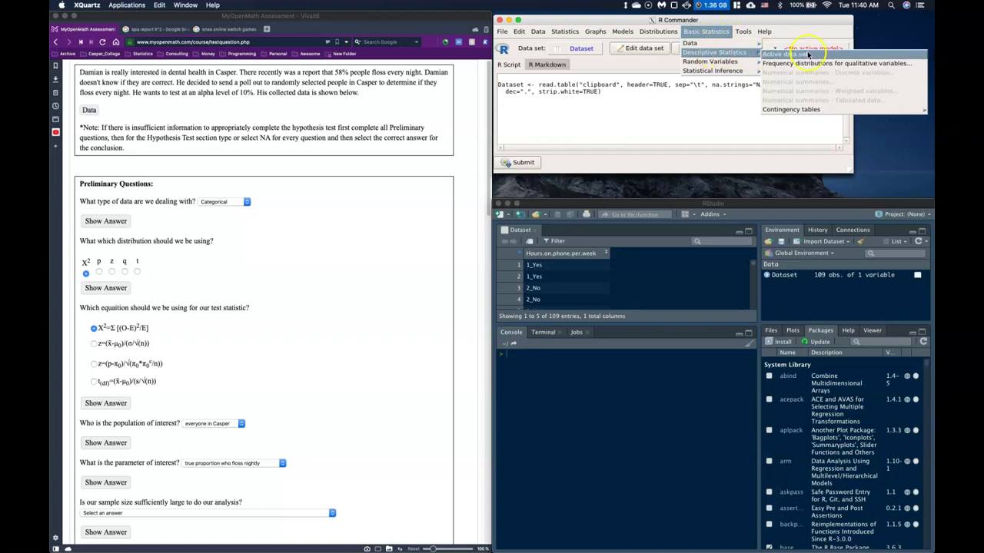
left_click(788, 57)
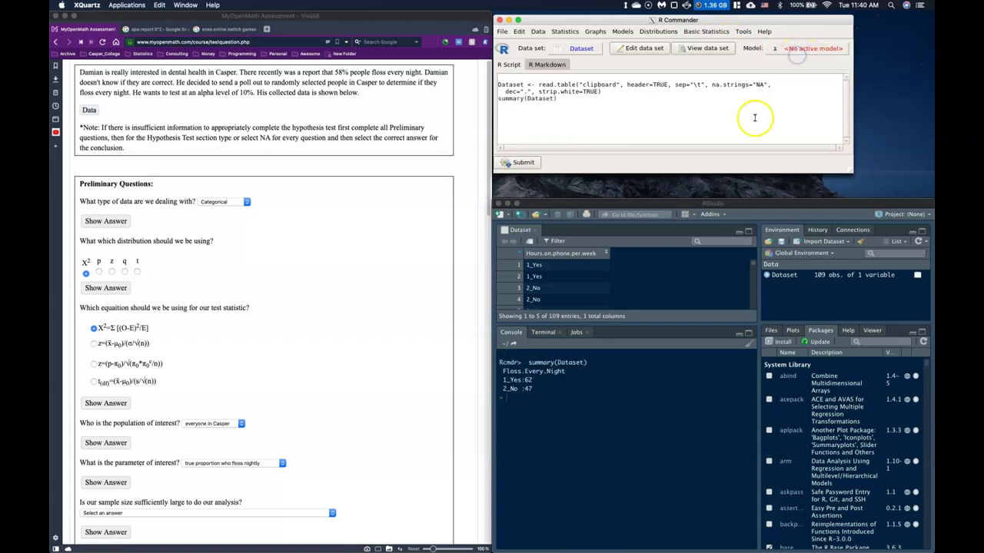
- In the RStudio console, add the yes and no counts from the summary by calculating 62+47
left_click(530, 394)
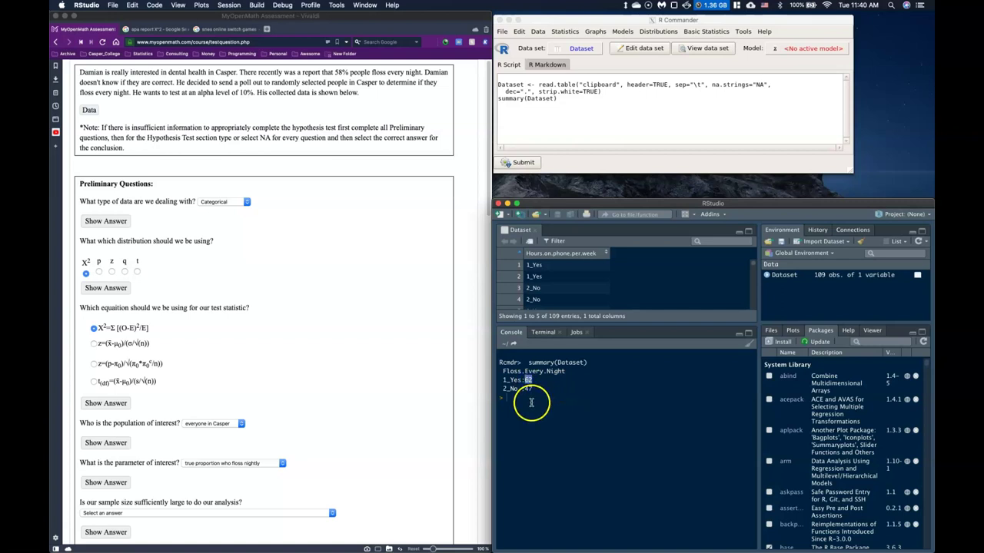
left_click_drag(526, 380, 527, 397)
double_click(529, 389)
type("+")
left_click_drag(529, 389, 527, 397)
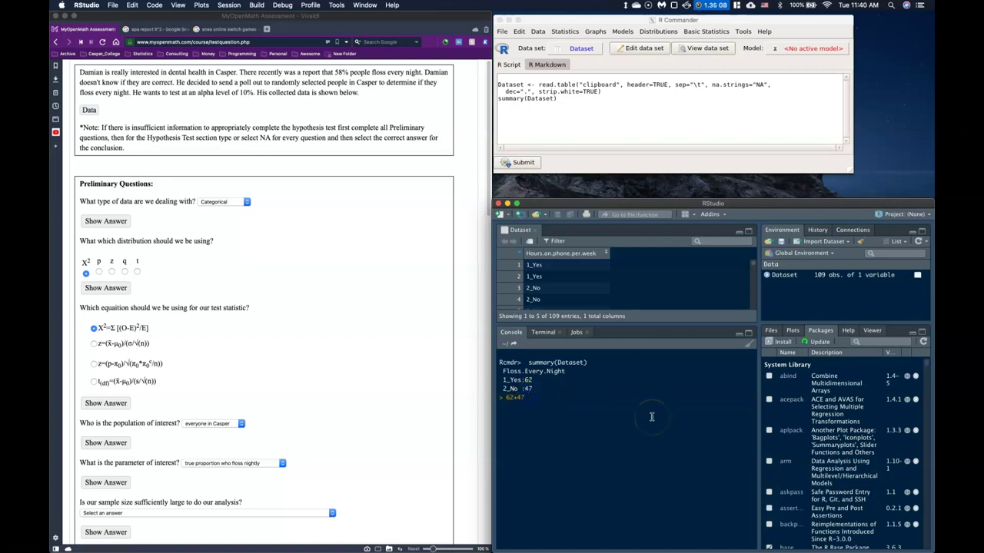
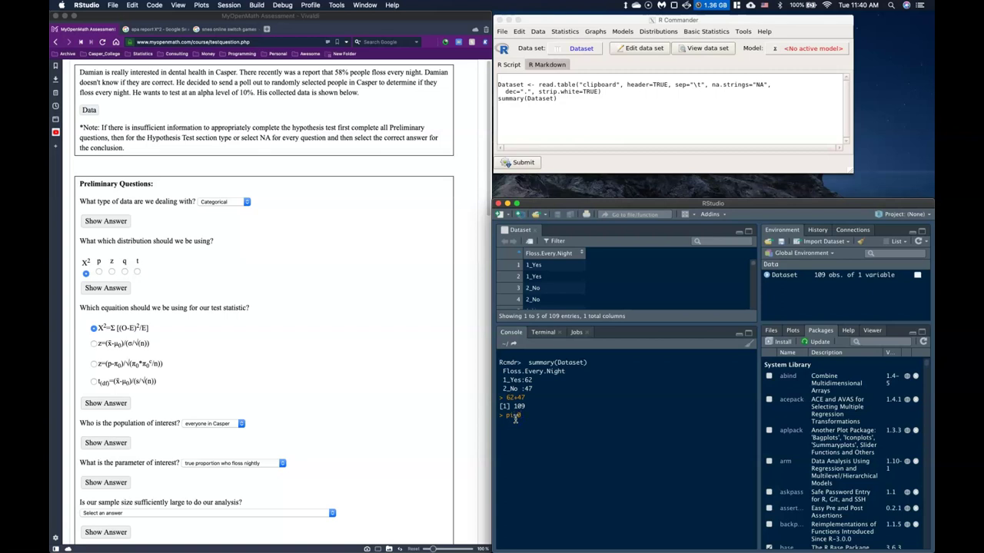
- Define pi_0=0.58, n=109 and pi_0c=1-pi_0 in the console, and make the Environment pane taller
type("0.58")
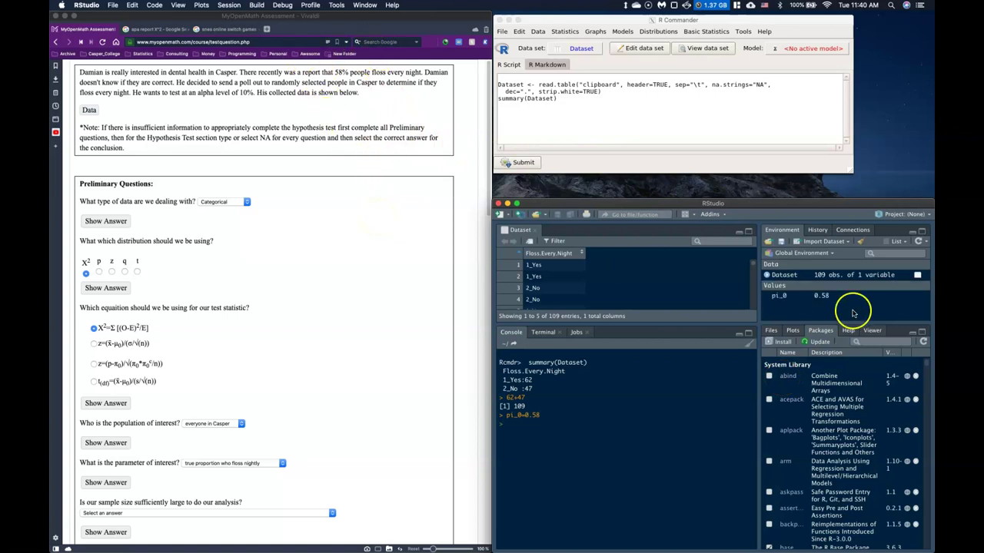
left_click_drag(841, 324, 839, 446)
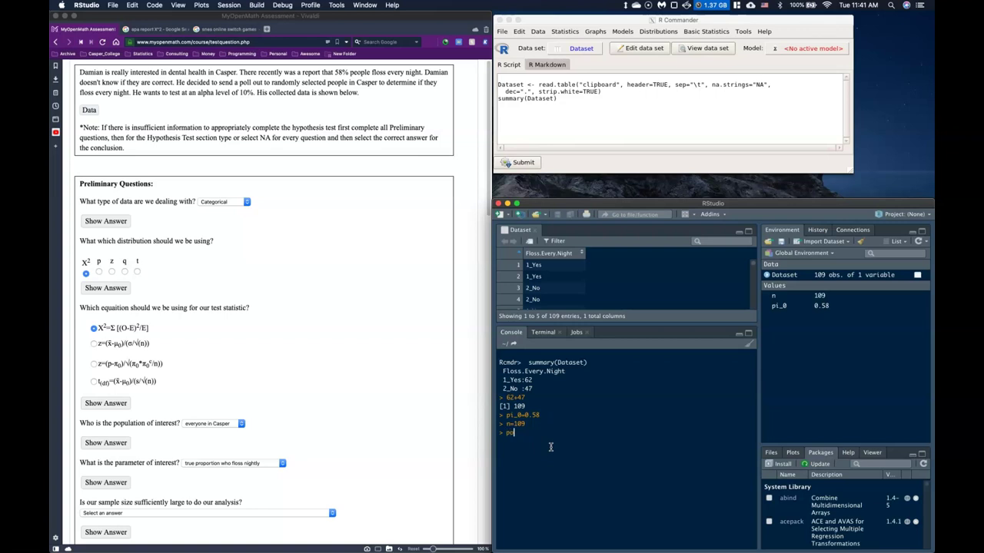
type("0c=")
type("1-")
type("0")
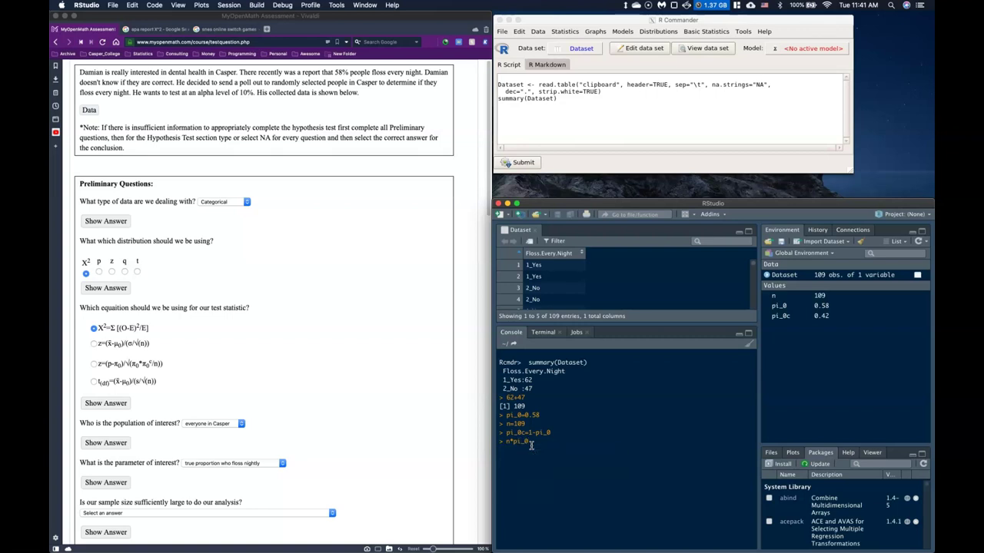
- Calculate the expected successes and failures in the console with n*pi_0 and n*pi_0c
type("n*pi_")
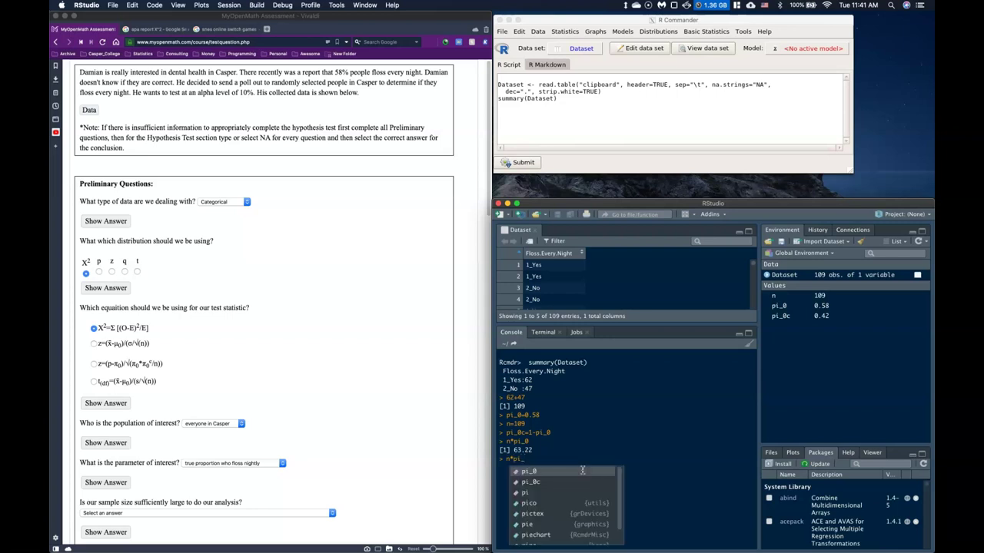
type("0c")
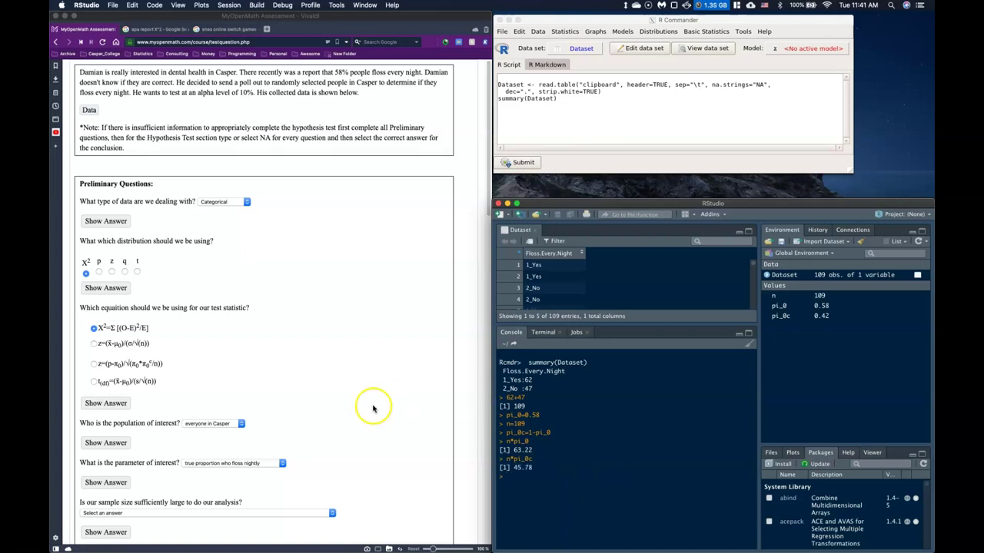
- Answer the sample size question in MyOpenMath with yes, large enough, at least 15 expected successes and 15 expected failures
scroll(376, 461, "down", 1)
left_click(332, 468)
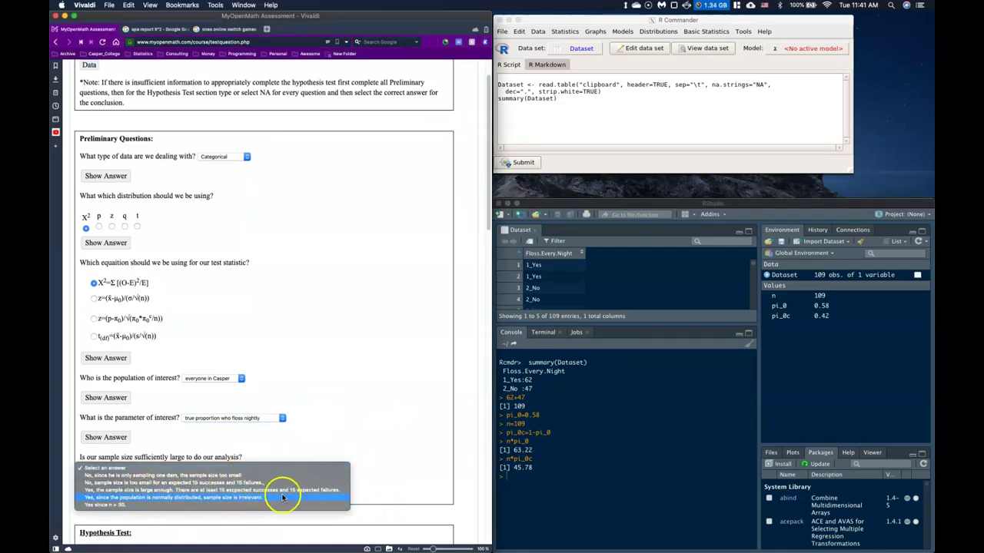
left_click(312, 493)
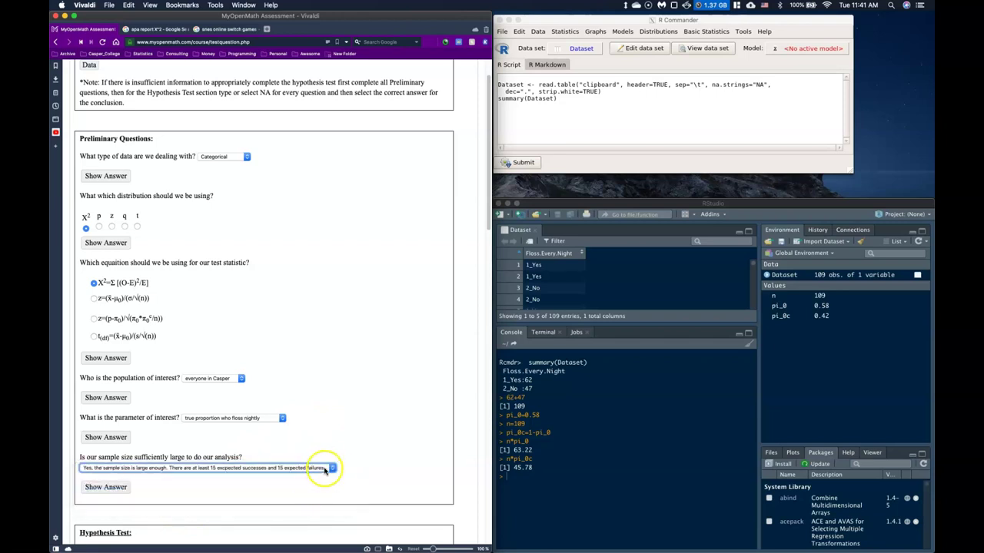
- Try the answer that the sample size is too small, and review the insufficient-information note and the conclusion options
left_click(318, 468)
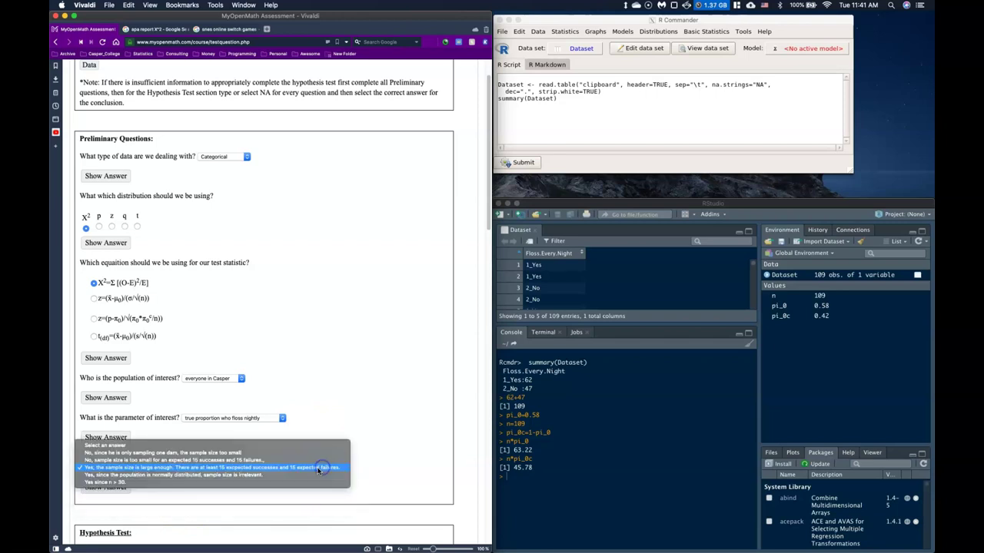
left_click(202, 459)
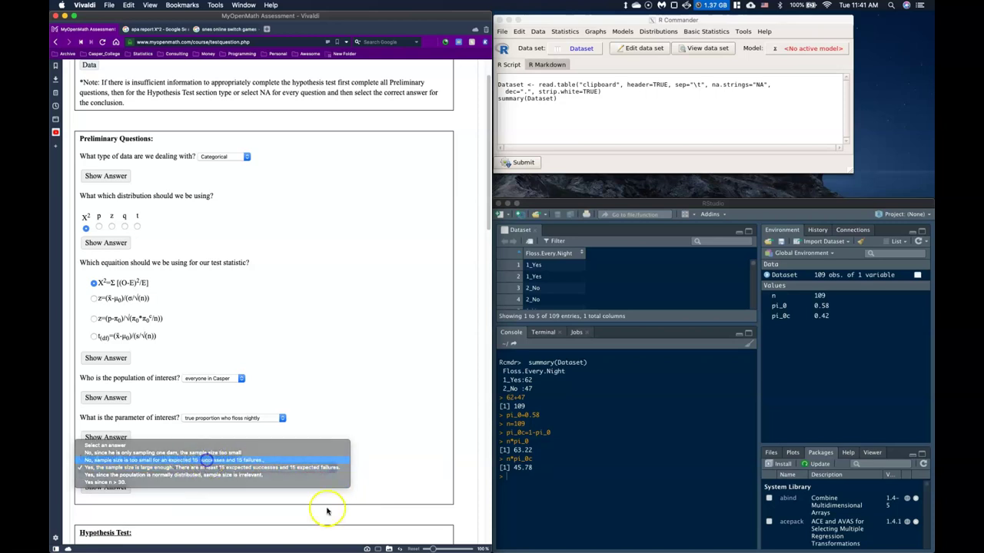
scroll(264, 422, "down", 10)
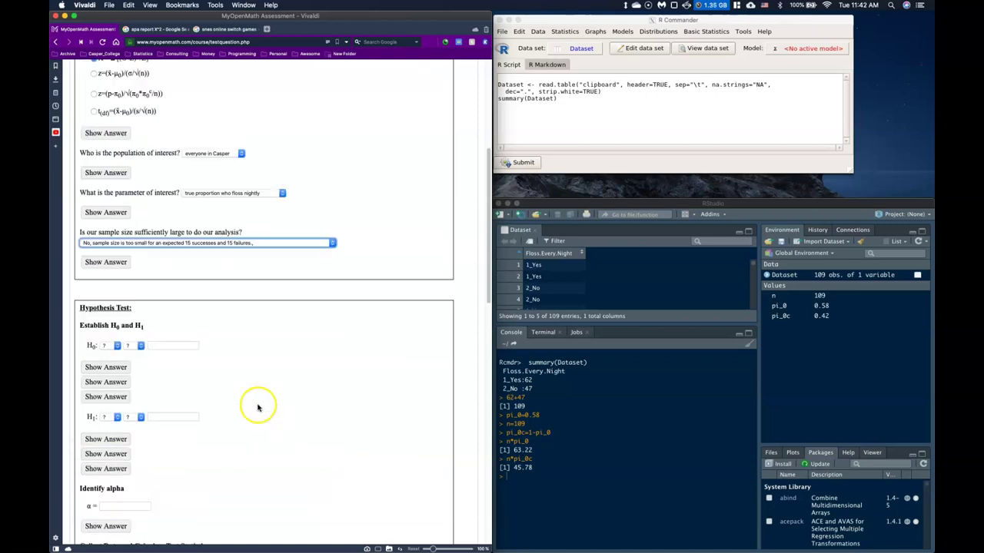
scroll(121, 140, "up", 10)
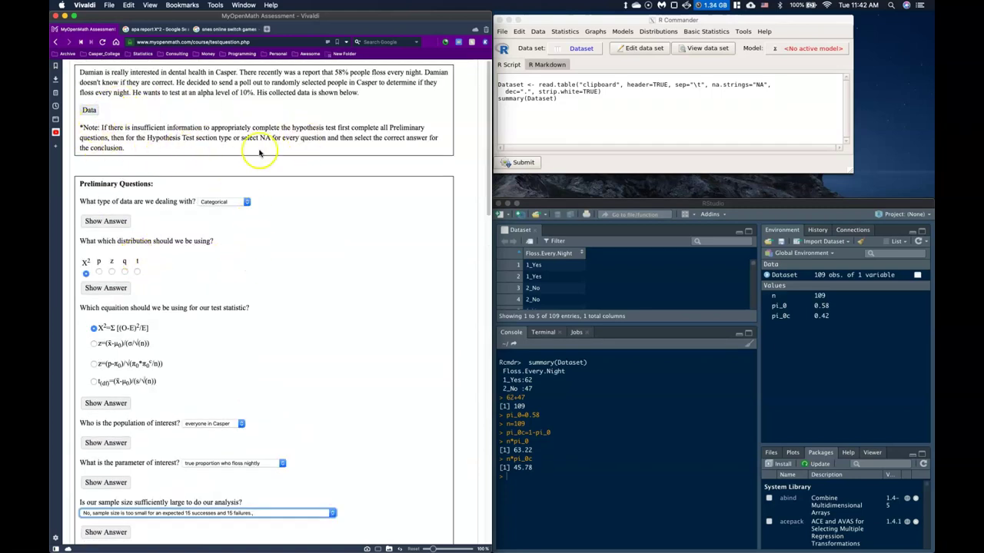
scroll(164, 377, "down", 12)
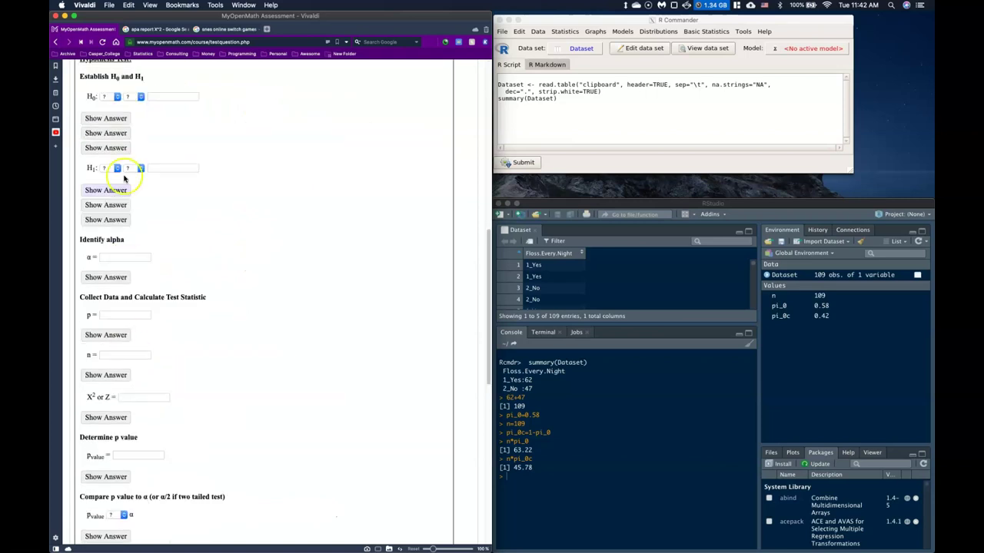
scroll(123, 399, "down", 3)
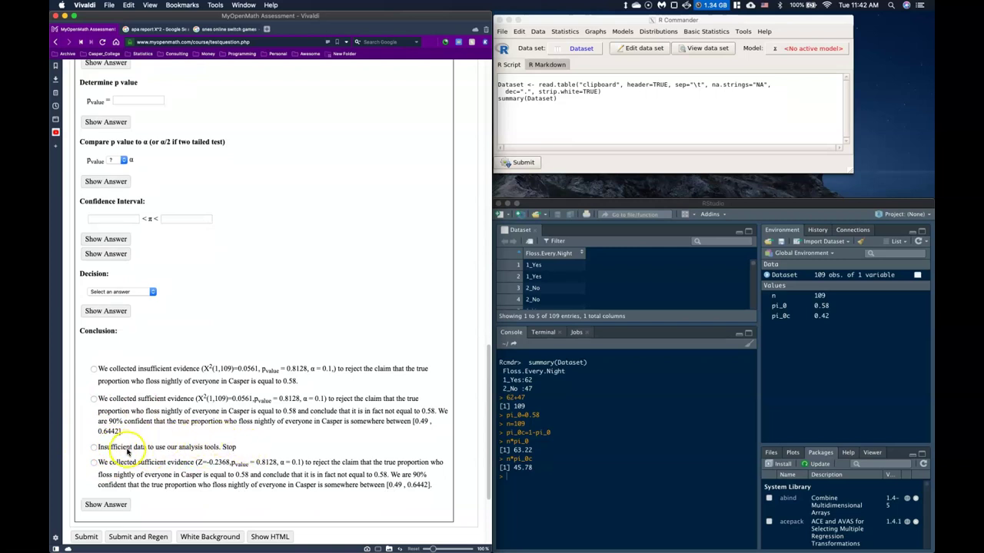
scroll(248, 374, "up", 15)
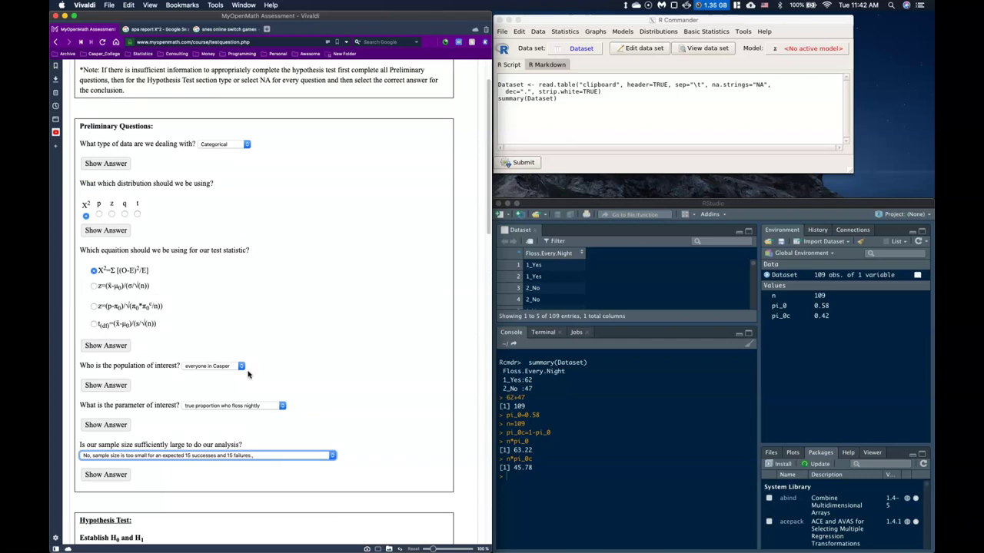
- Switch the sample size answer back to yes, the sample size is large enough
left_click(328, 454)
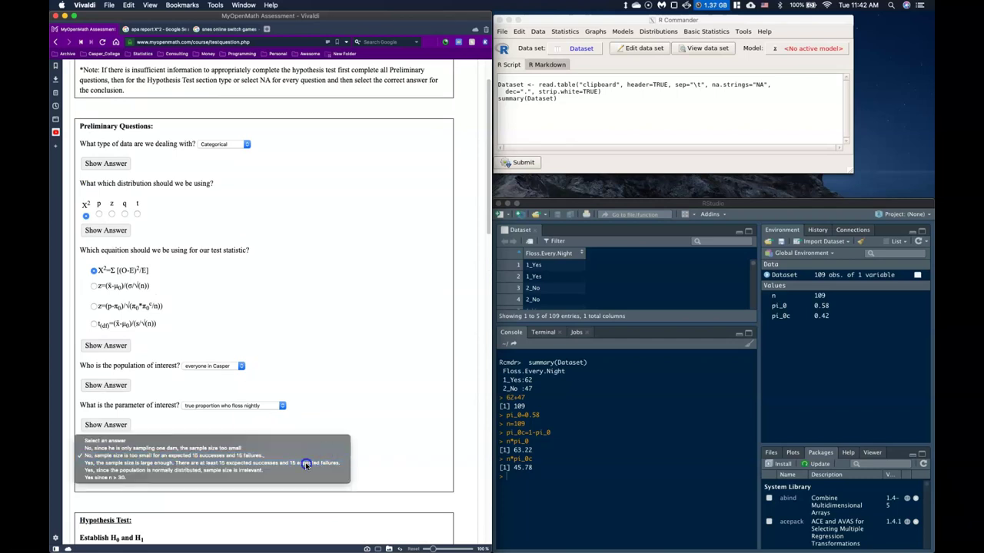
left_click(306, 464)
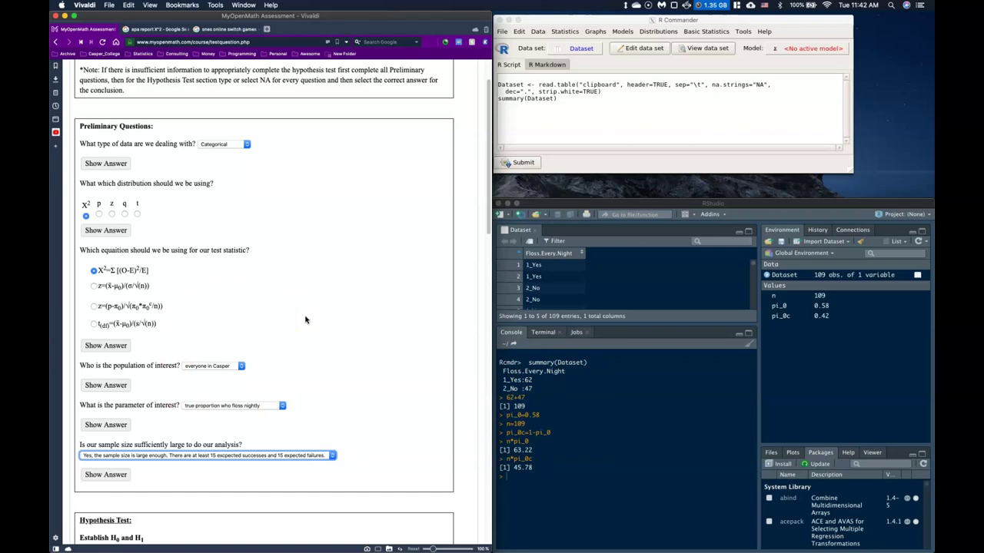
- Set the null hypothesis H0 to π = 0.58 and choose π as the parameter for H1
scroll(305, 320, "down", 8)
scroll(303, 329, "down", 3)
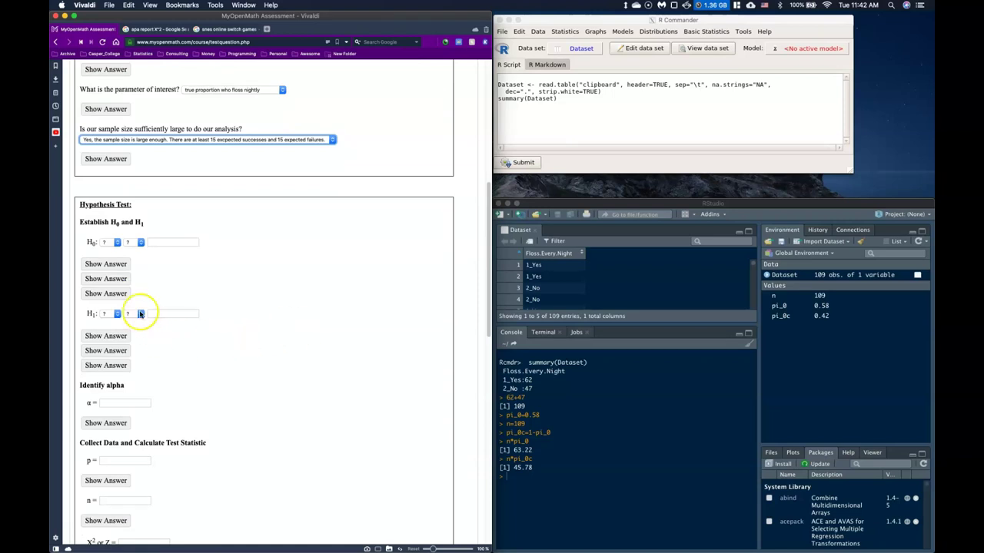
left_click(112, 243)
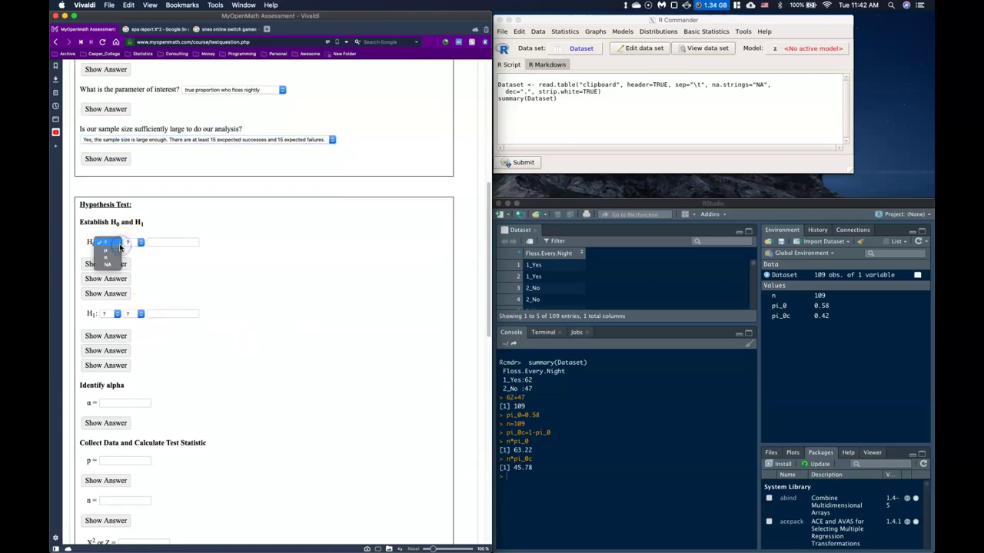
left_click(107, 257)
left_click(116, 314)
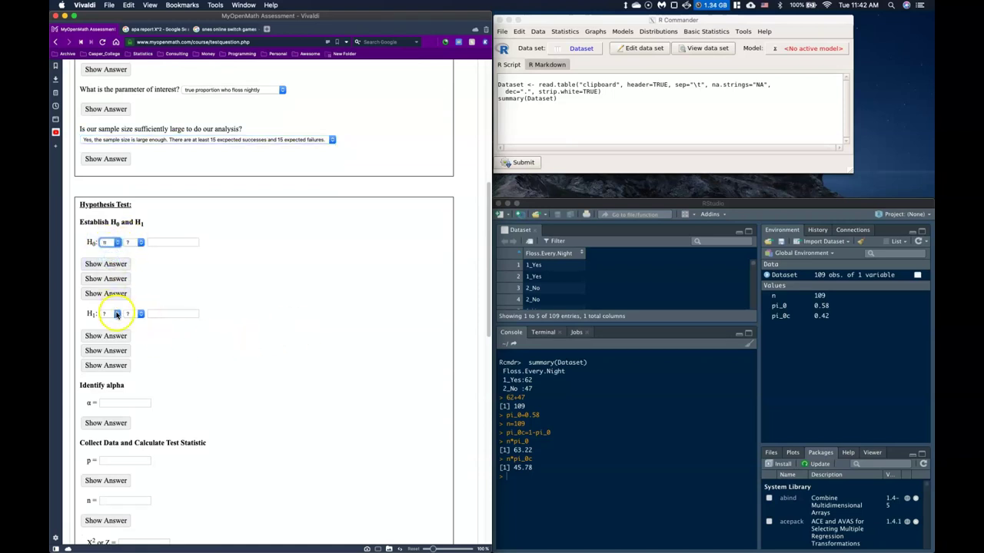
left_click(113, 330)
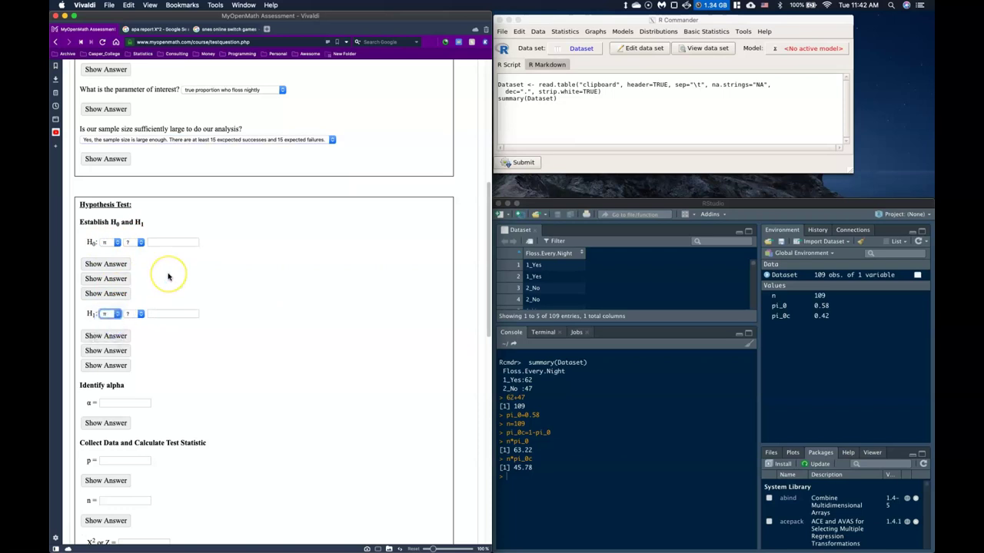
left_click(136, 243)
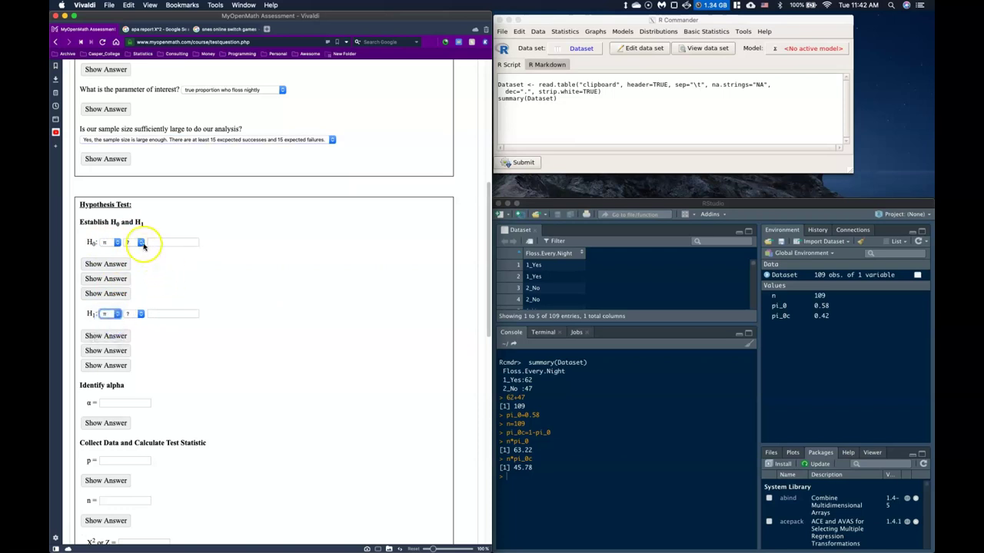
left_click(136, 259)
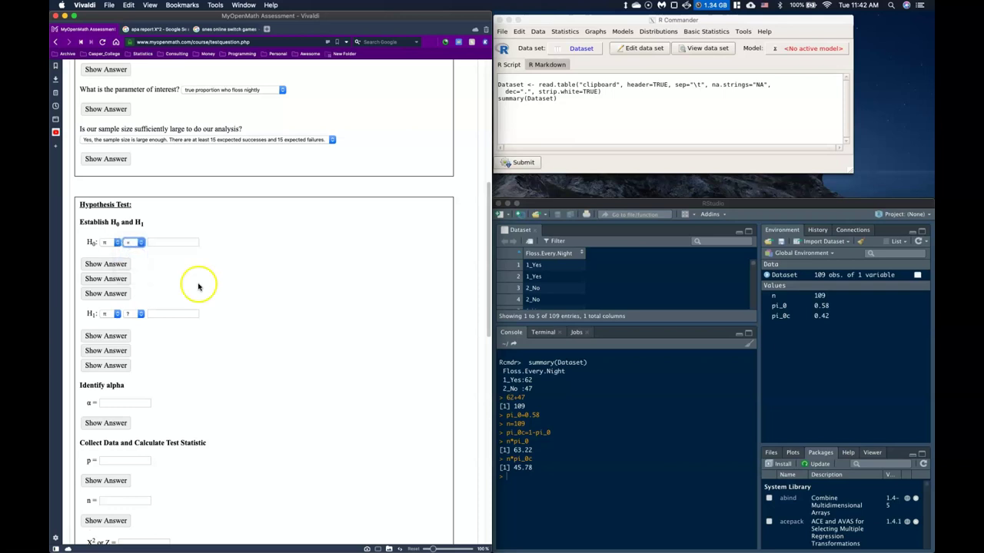
left_click(161, 243)
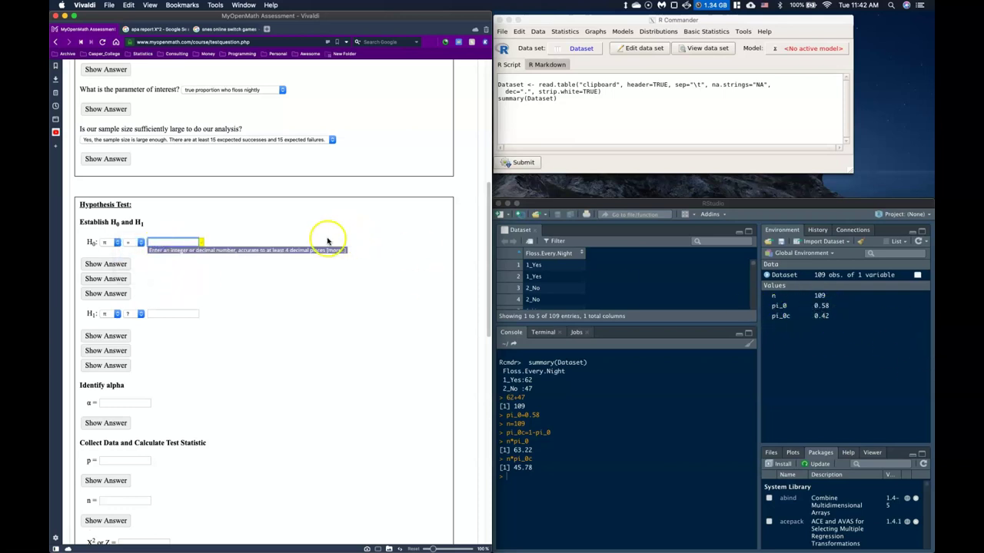
type("0.58")
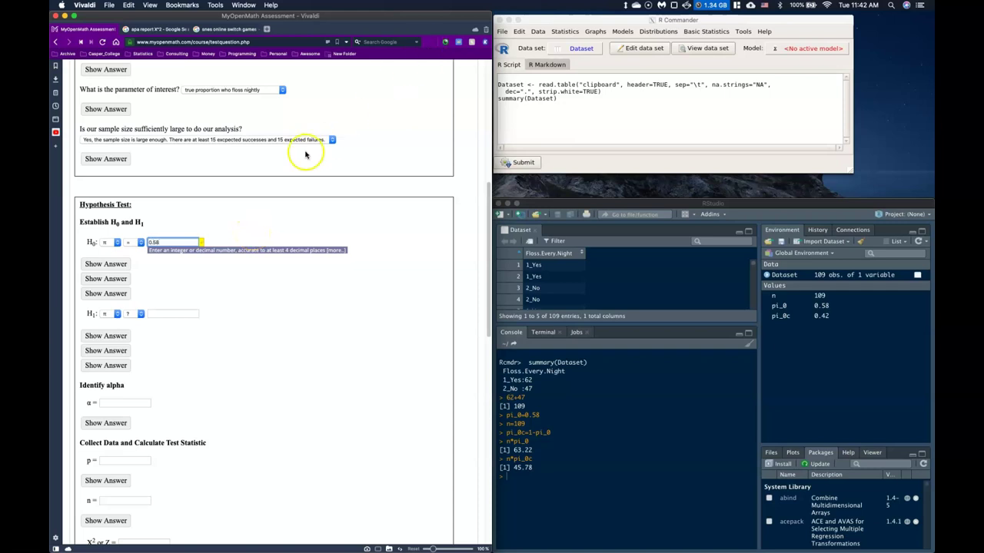
- Reread the problem statement and complete the alternative hypothesis H1 as π ≠ 0.58
scroll(277, 193, "up", 10)
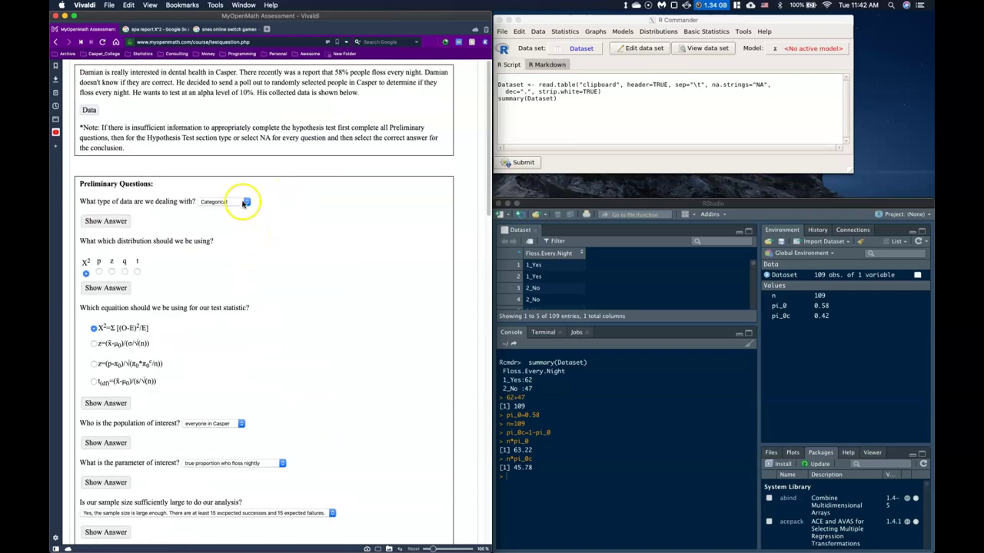
scroll(231, 285, "down", 10)
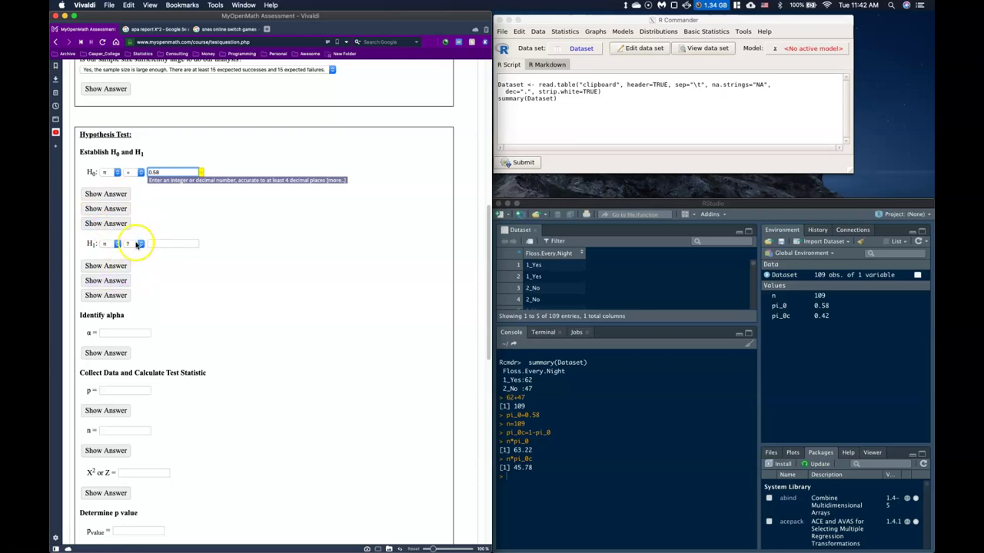
scroll(219, 253, "up", 8)
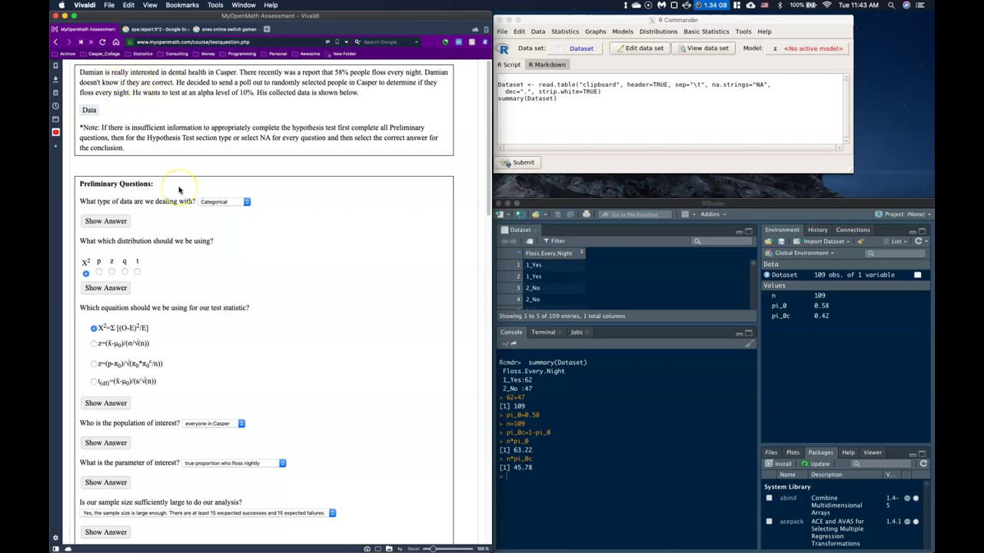
scroll(179, 190, "down", 10)
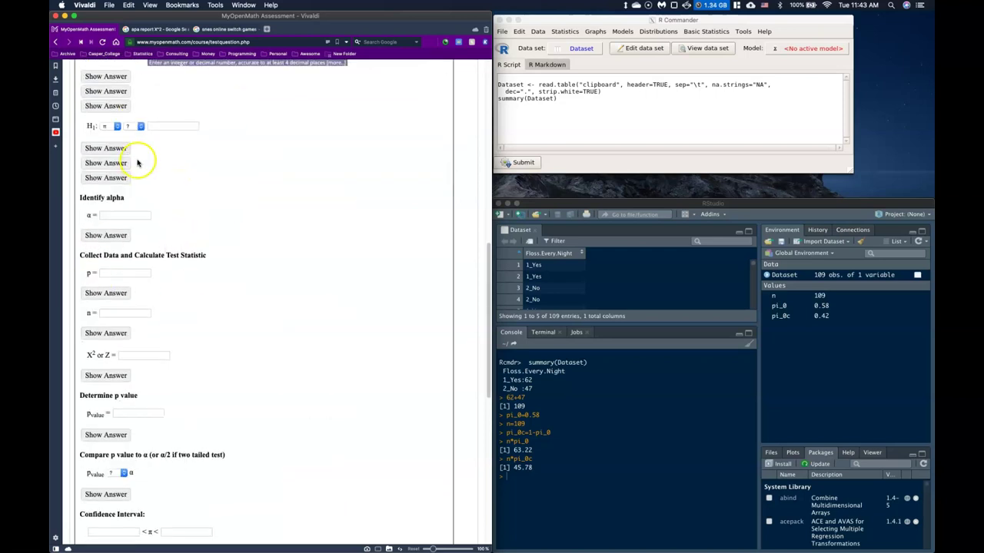
scroll(136, 161, "up", 1)
left_click(139, 158)
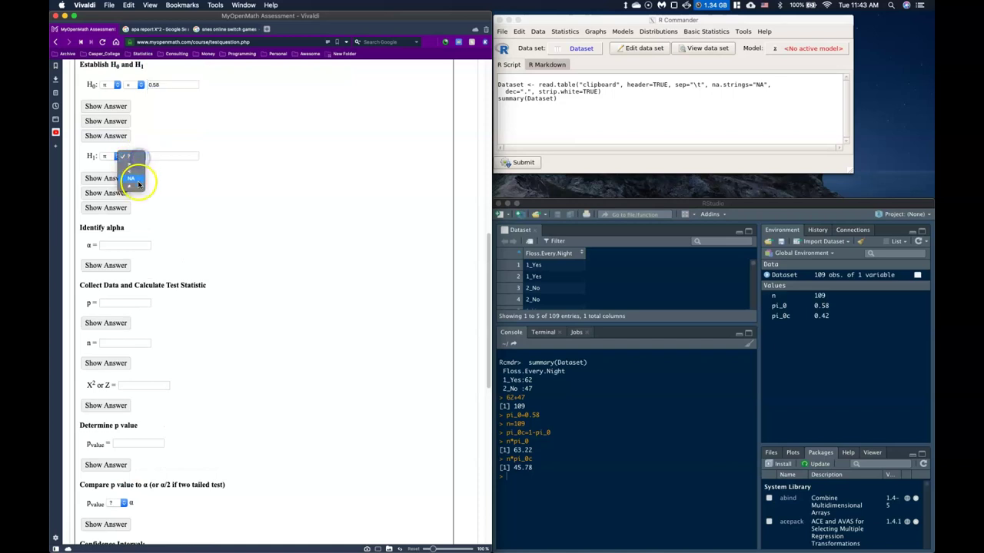
left_click(135, 189)
left_click(166, 156)
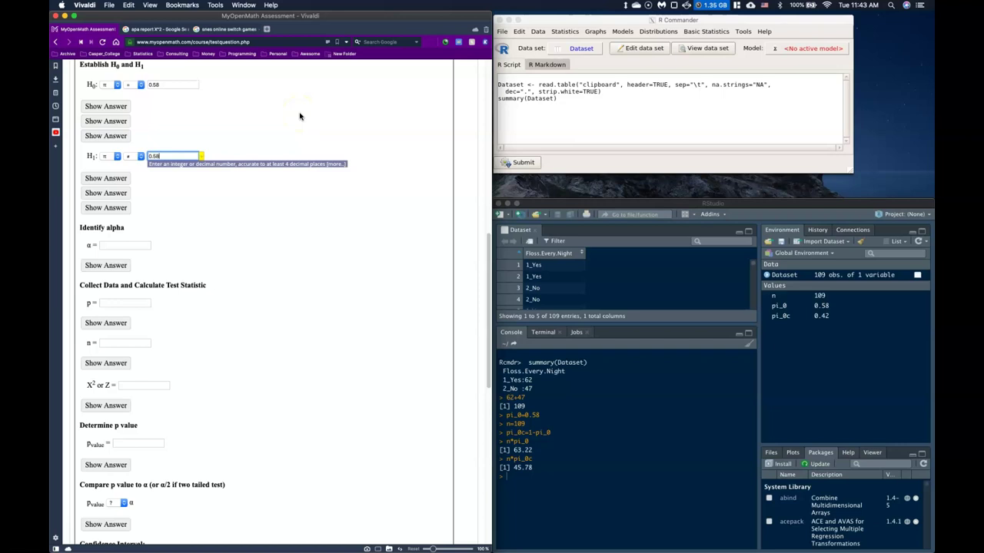
left_click(331, 221)
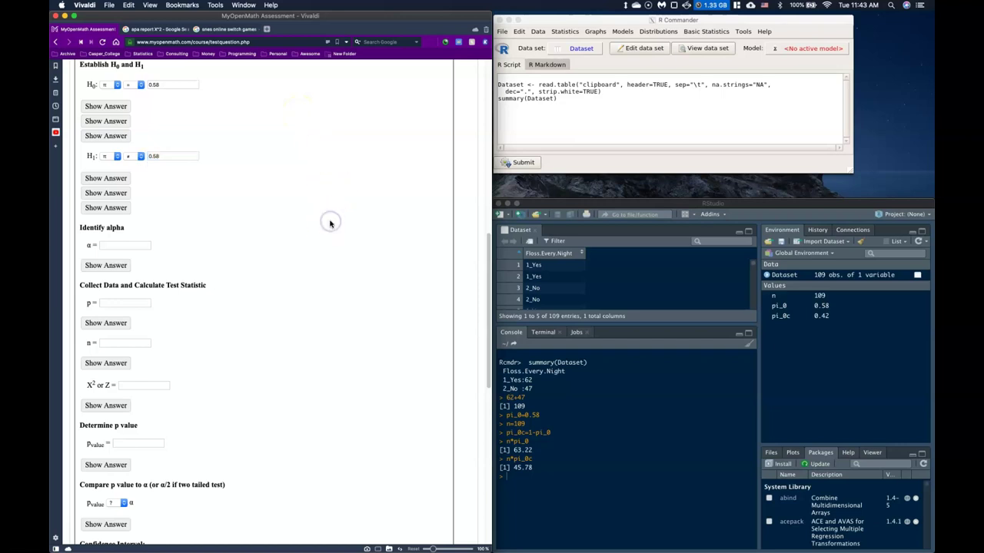
- Enlarge the assessment page to 150% zoom
key("super+equal")
key("super+equal")
key("super+equal")
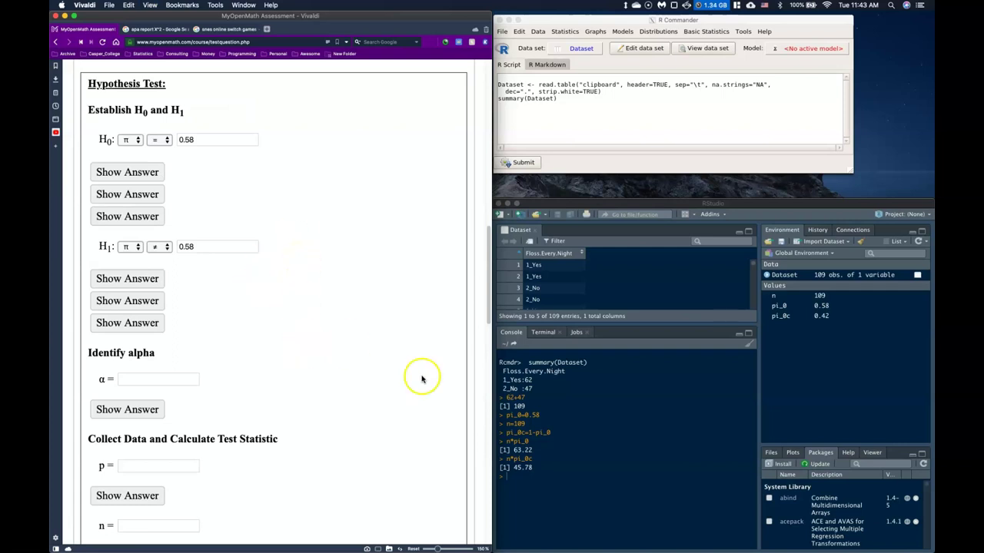
- Reread the problem statement for the significance level and enter 0.10 as α
left_click(504, 477)
scroll(292, 279, "up", 15)
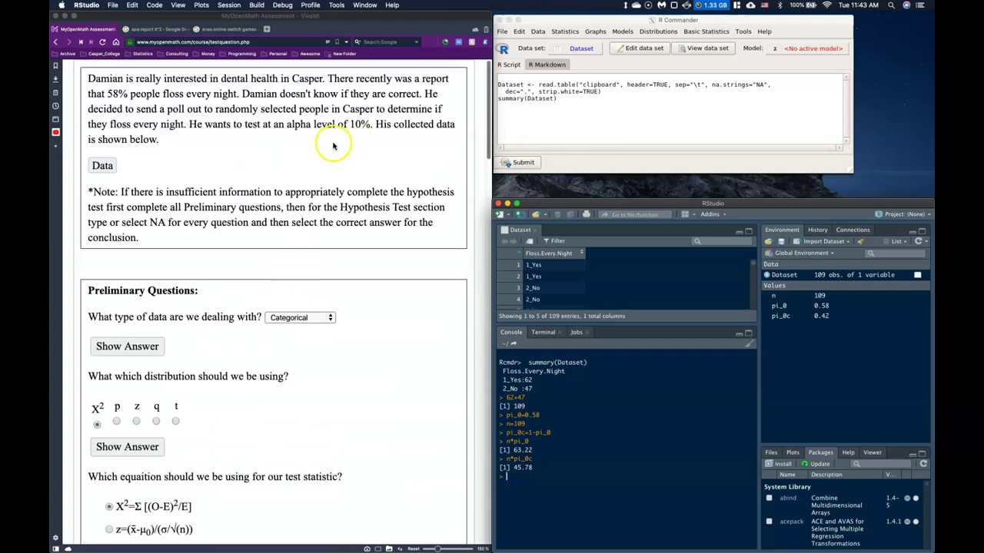
scroll(281, 193, "down", 15)
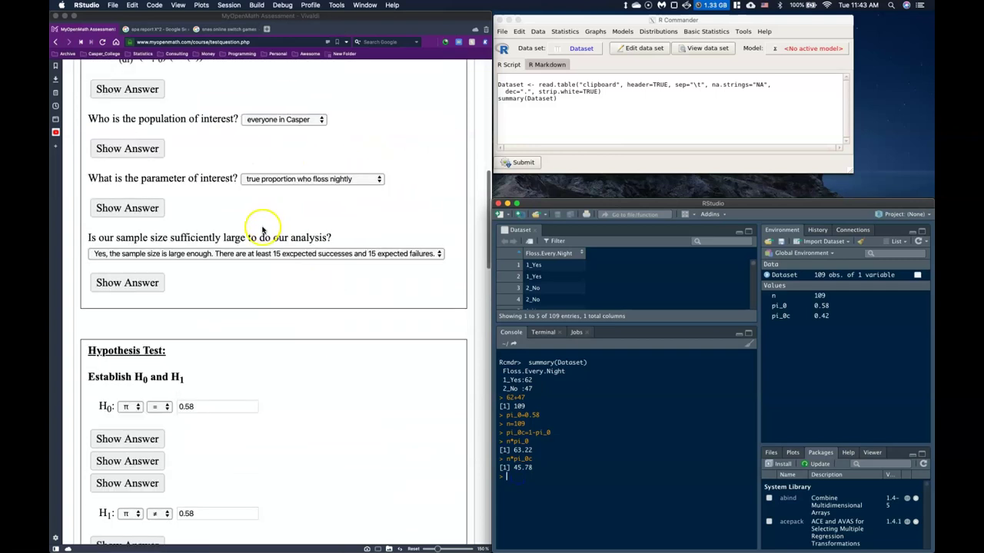
left_click(140, 418)
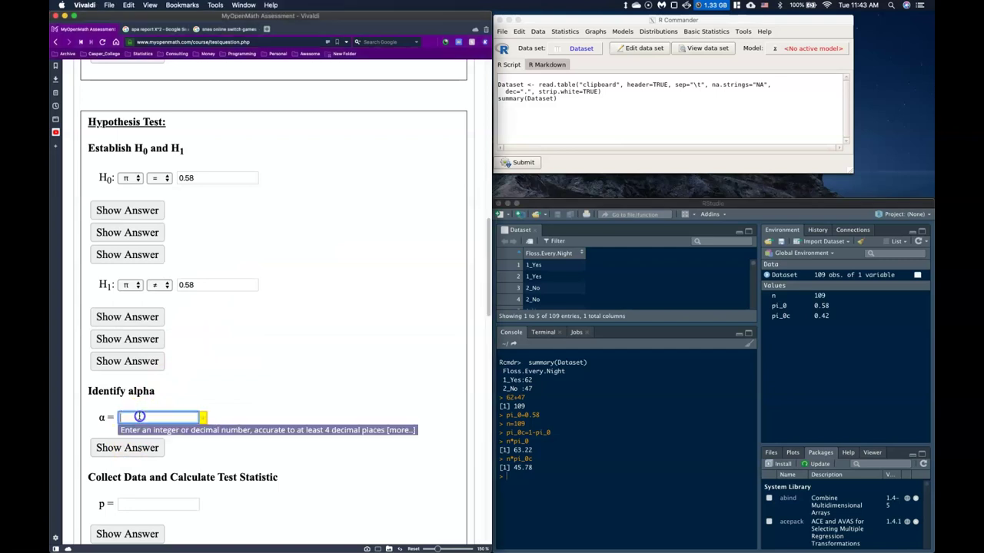
type("0.10")
left_click(337, 388)
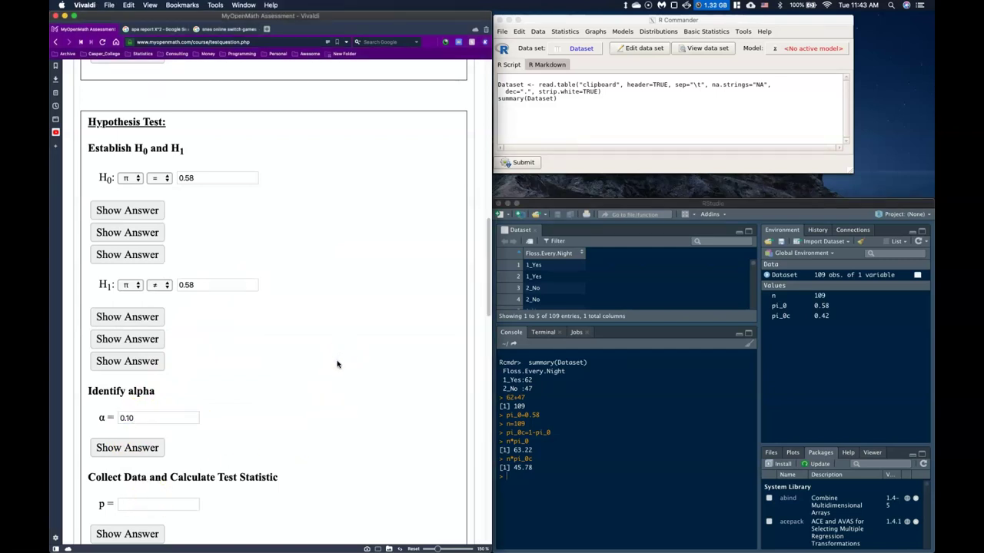
- Enter 109 as the sample size n in the Collect Data and Calculate Test Statistic section
scroll(336, 364, "down", 4)
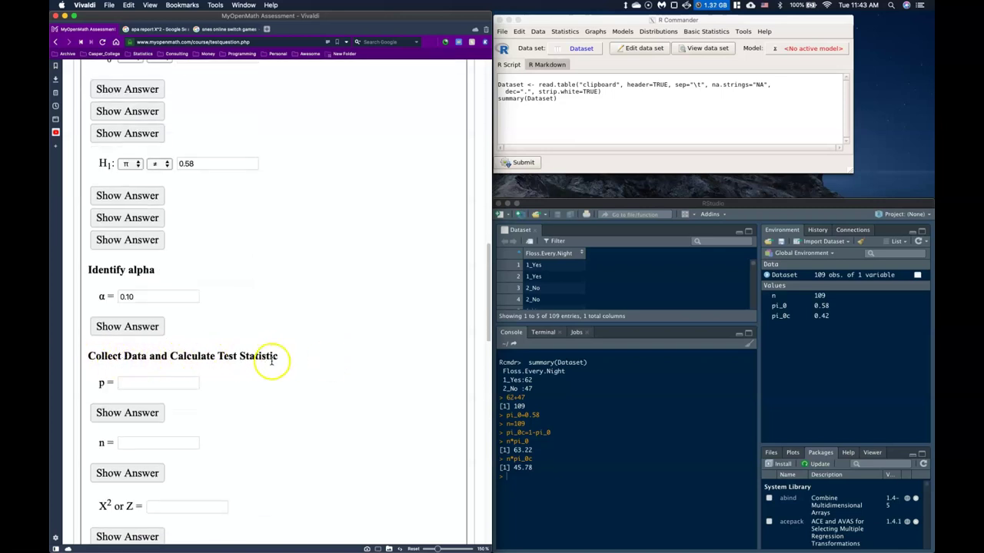
scroll(270, 363, "down", 2)
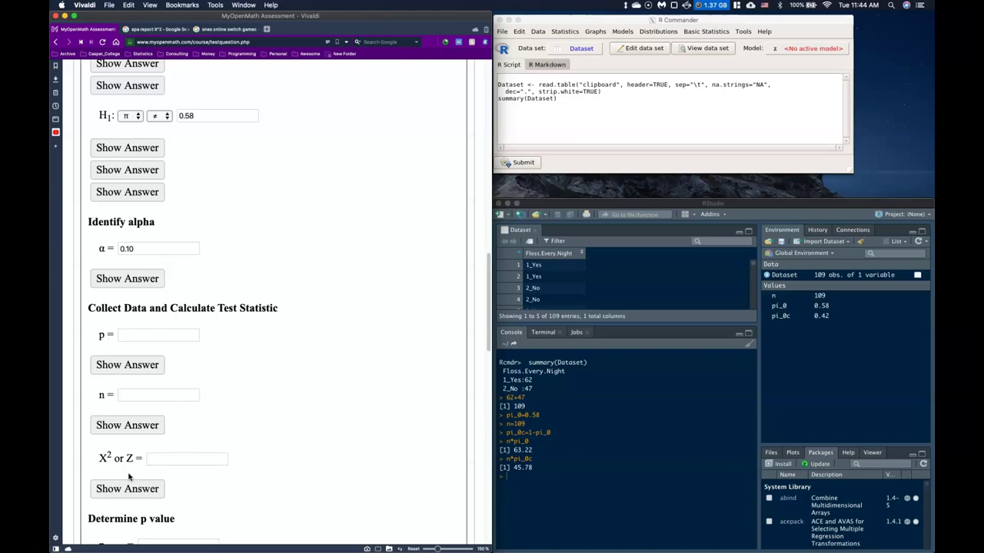
left_click(131, 395)
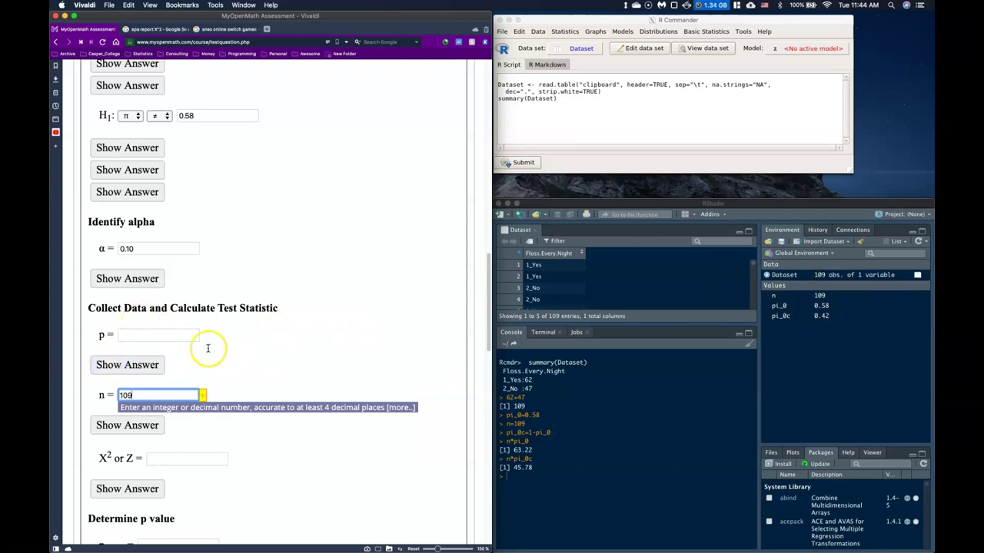
- Switch to R Commander and open the single-sample proportion test, checking the assessment's hypotheses against it
left_click(539, 423)
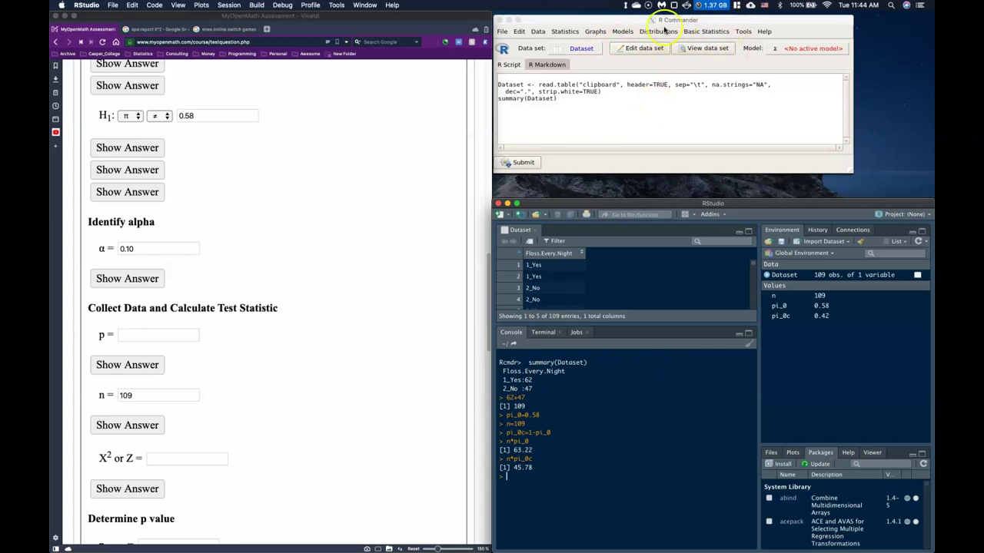
left_click(561, 34)
left_click(561, 32)
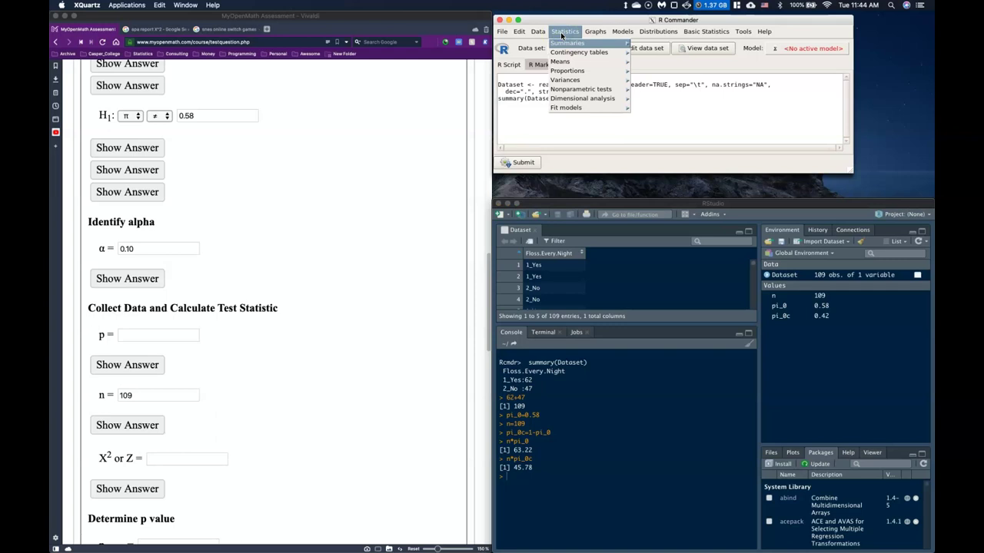
mouse_move(568, 72)
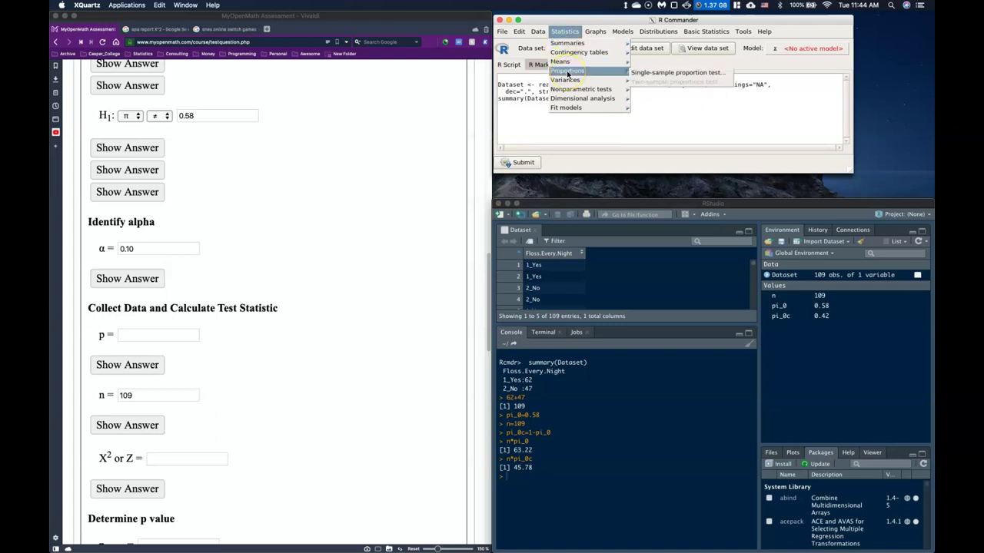
scroll(238, 223, "up", 5)
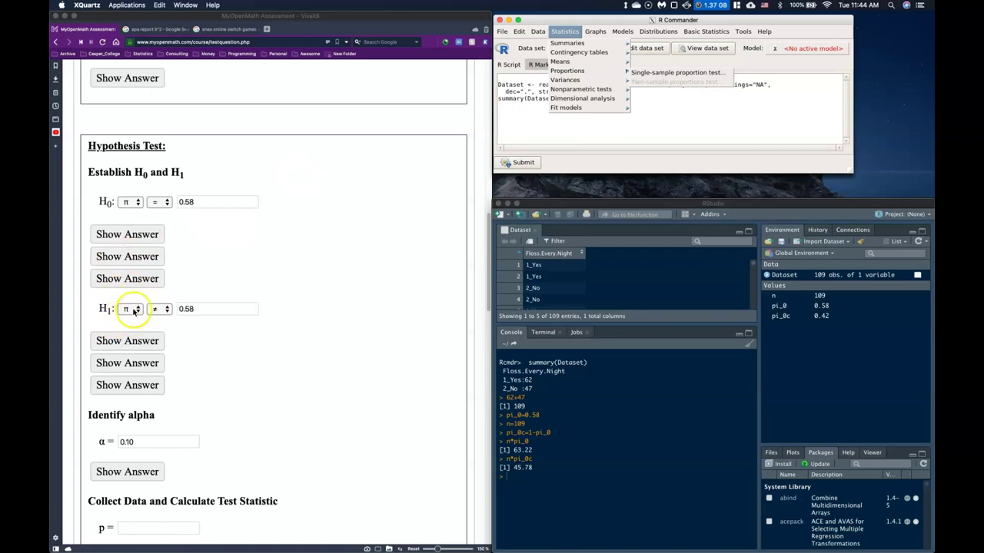
scroll(153, 281, "down", 1)
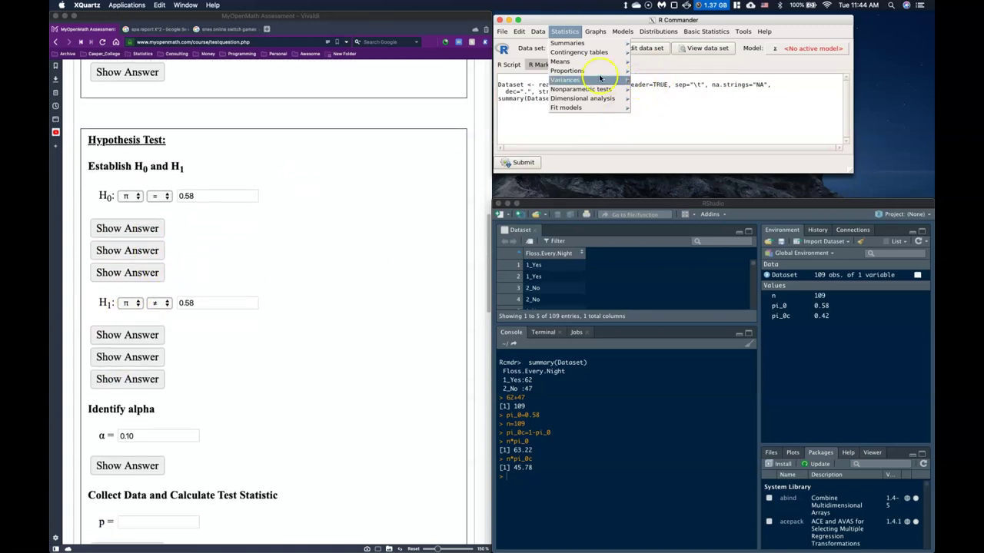
mouse_move(599, 70)
left_click(658, 69)
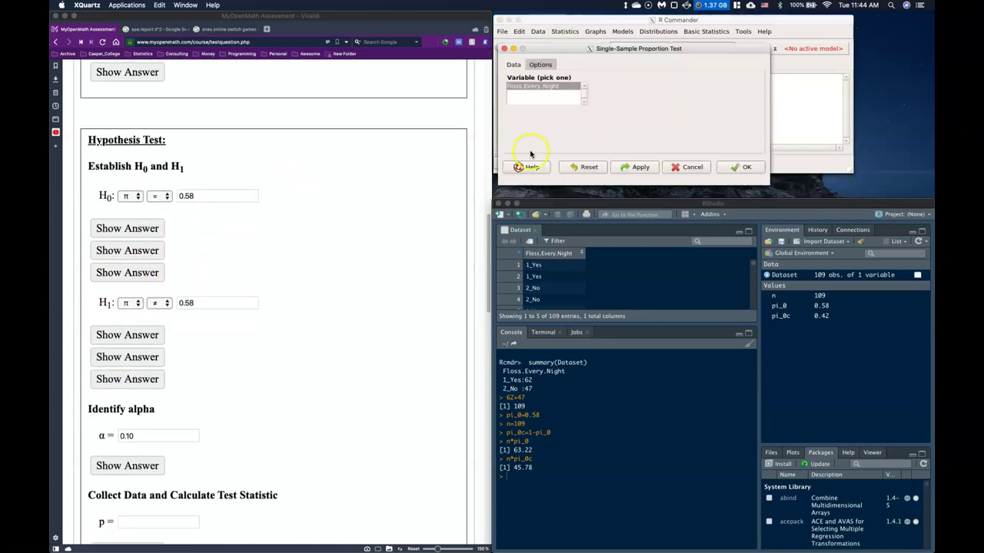
scroll(352, 208, "down", 3)
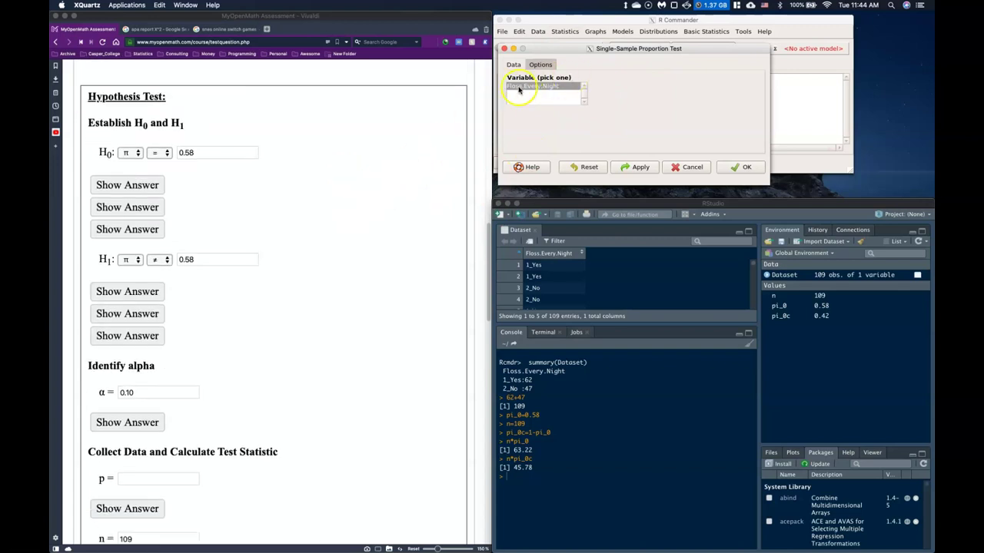
- Set the null hypothesis to p = .58 and the confidence level to .9, and run the proportion test on Floss.Every.Night
left_click(542, 65)
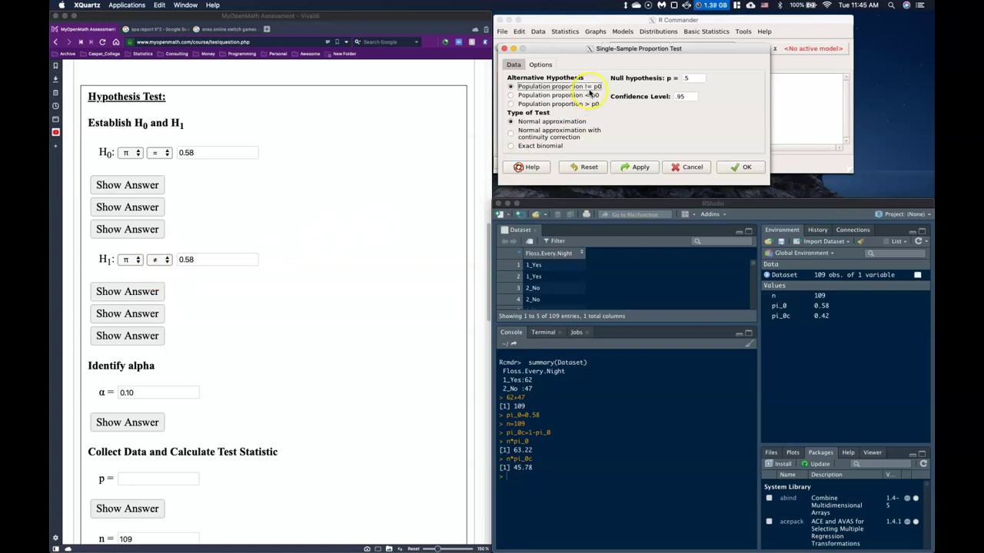
left_click(701, 78)
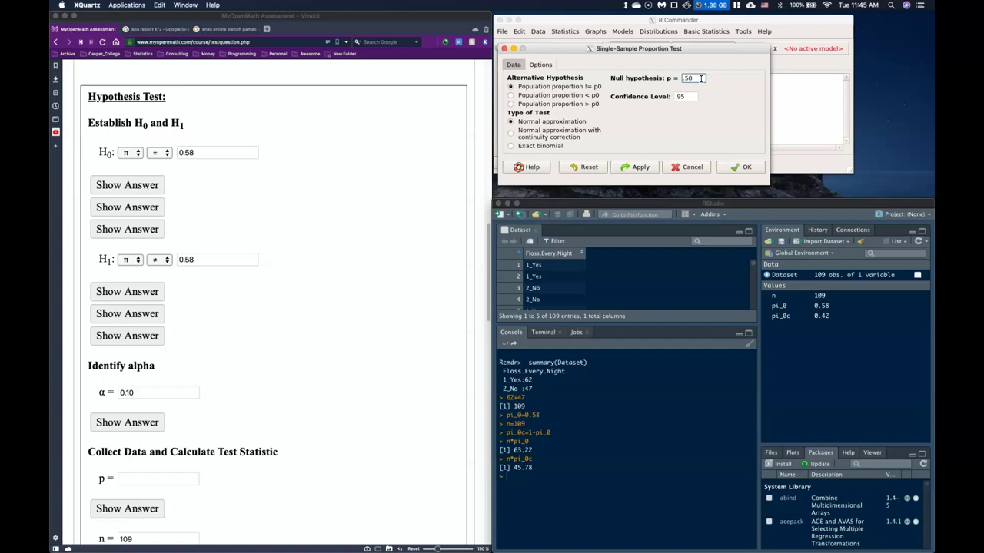
left_click(691, 98)
left_click(736, 168)
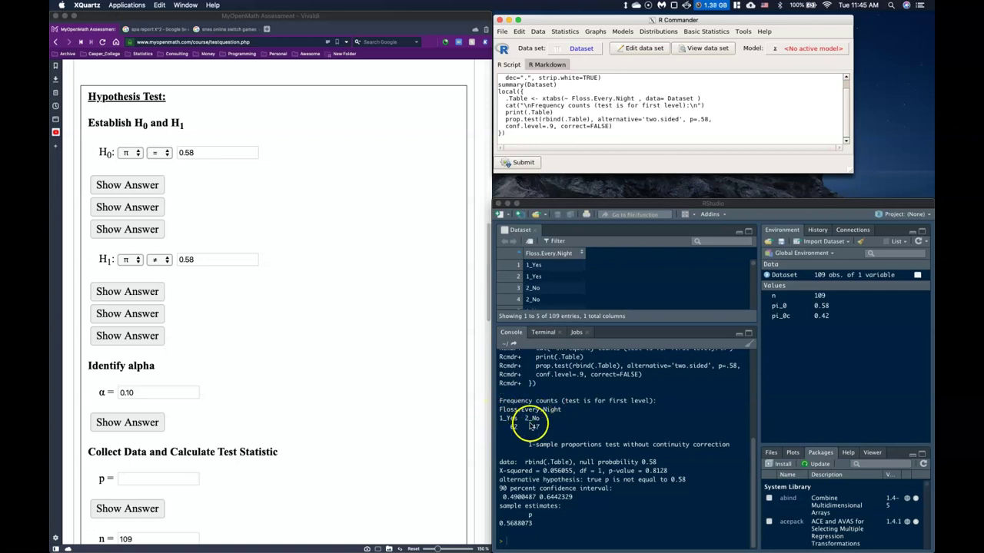
- Start reordering the factor levels of Floss.Every.Night under its original name, accepting the overwrite of the variable
left_click(543, 34)
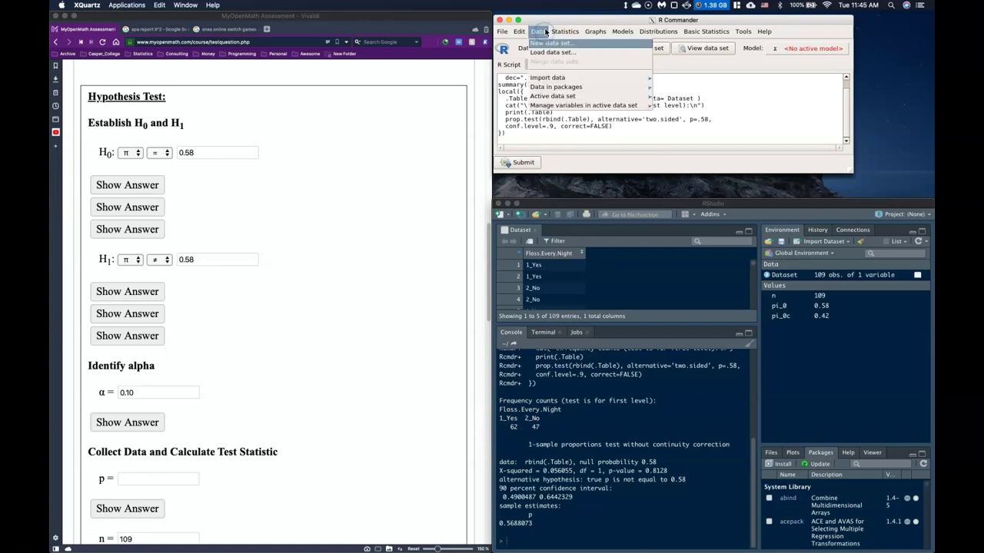
left_click(707, 34)
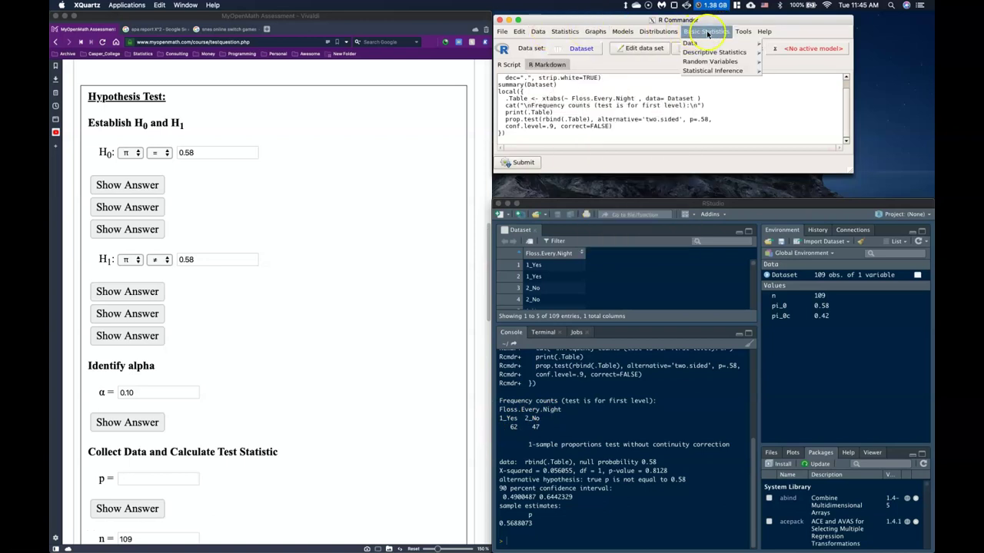
left_click(541, 34)
mouse_move(573, 106)
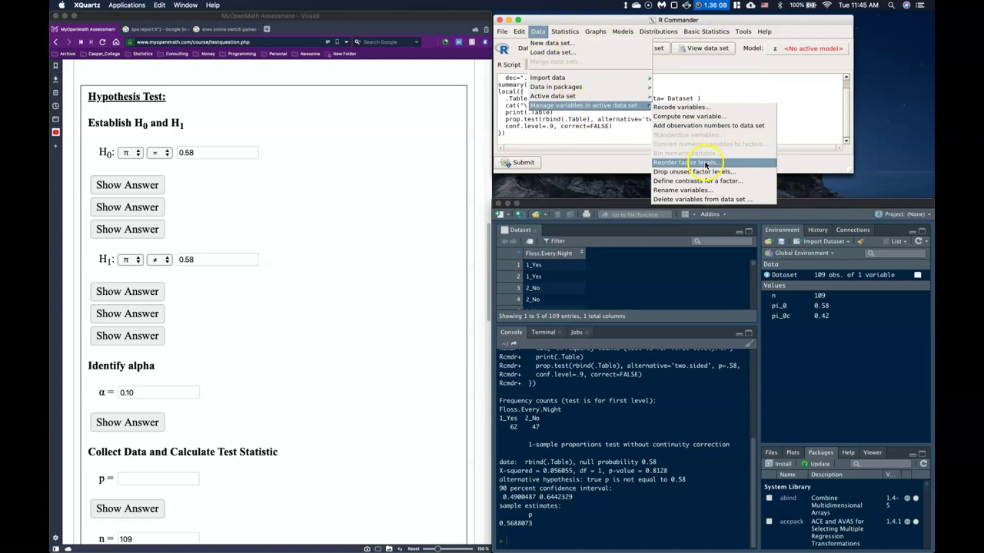
left_click(705, 164)
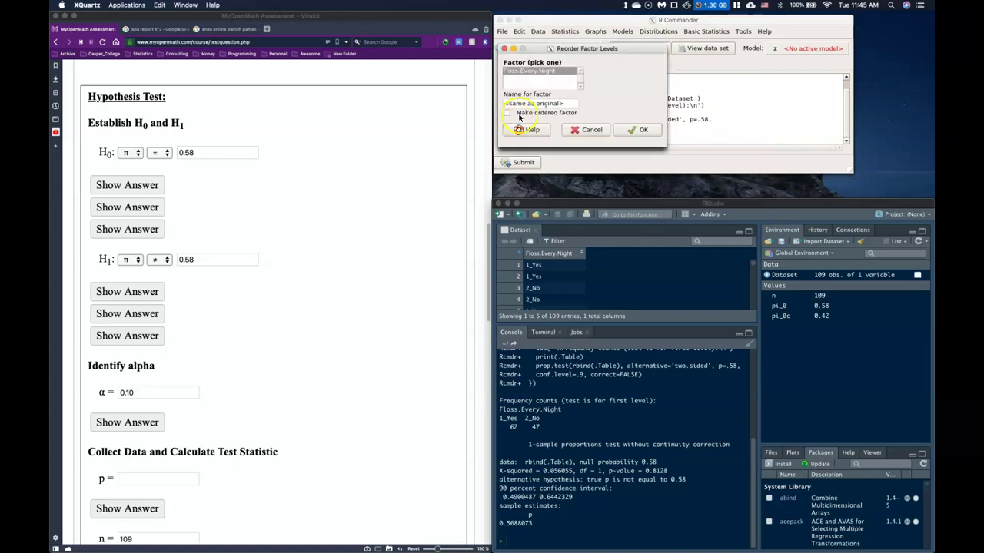
left_click(628, 131)
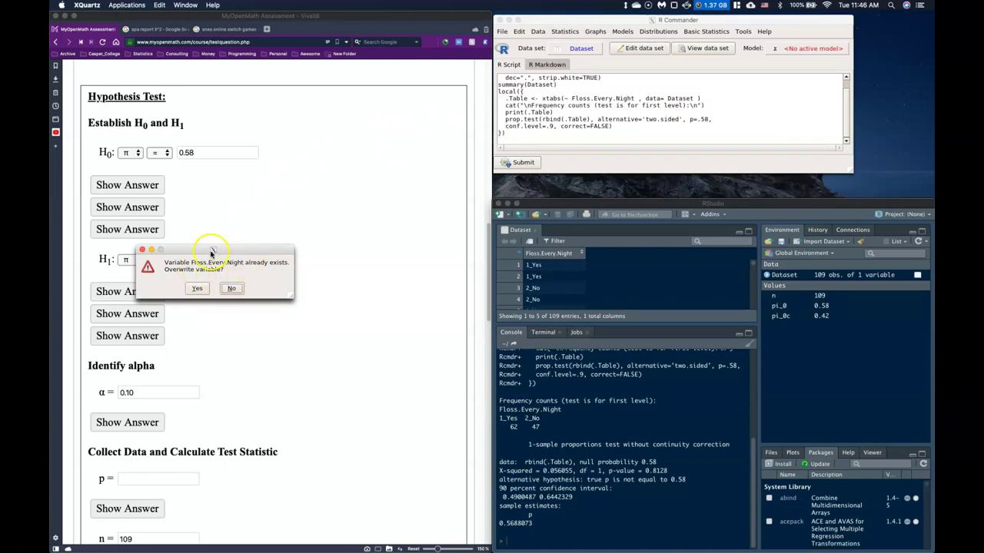
left_click(195, 287)
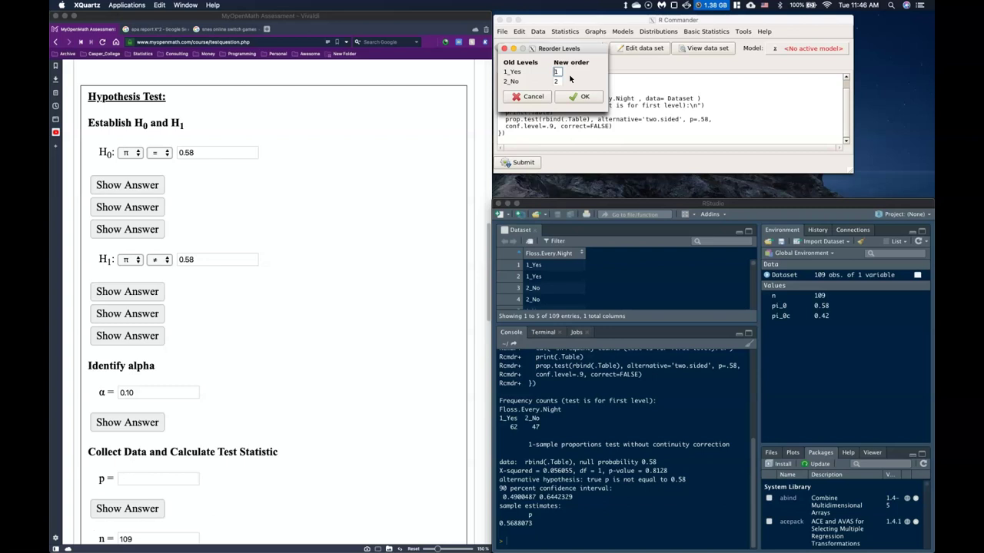
- Try swapping the order of the 1_Yes and 2_No levels, set them back to 1 and 2, and cancel the reordering
left_click(587, 97)
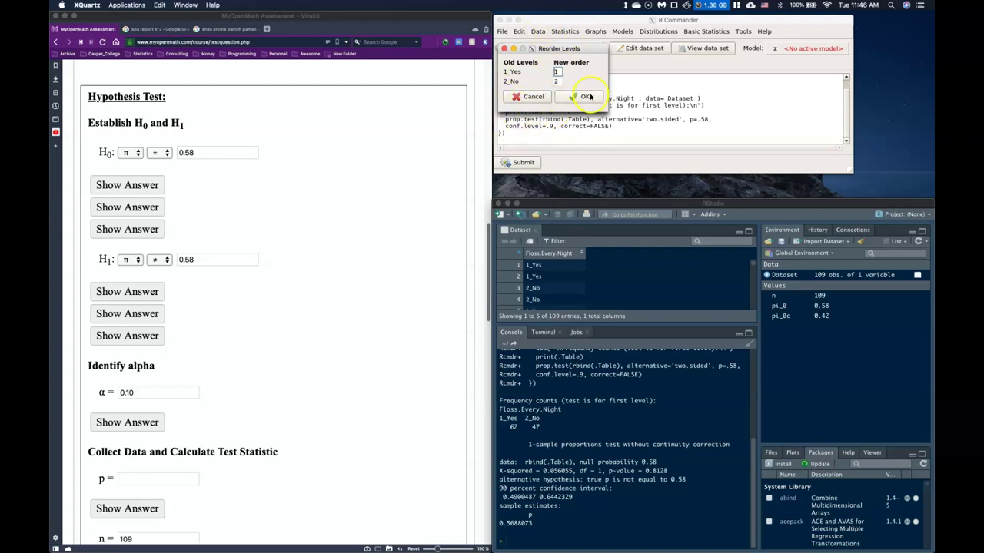
key("BackSpace")
type("2")
left_click(556, 81)
key("BackSpace")
type("1")
left_click(558, 72)
key("BackSpace")
type("1")
left_click(556, 81)
key("BackSpace")
type("2")
left_click(538, 99)
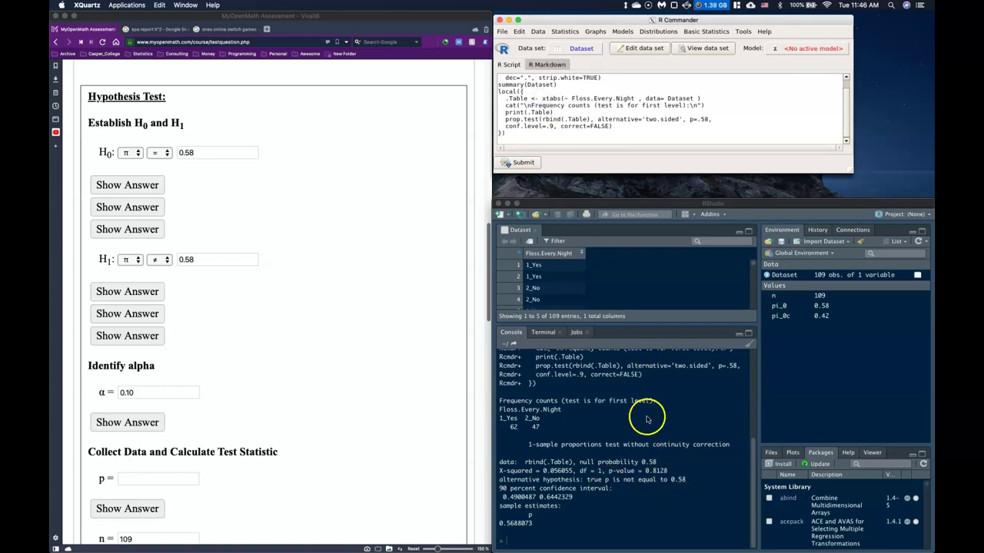
- Copy the sample estimate from the RStudio console and enter 0.5688073 as p in the assessment
scroll(207, 439, "down", 2)
scroll(207, 439, "down", 1)
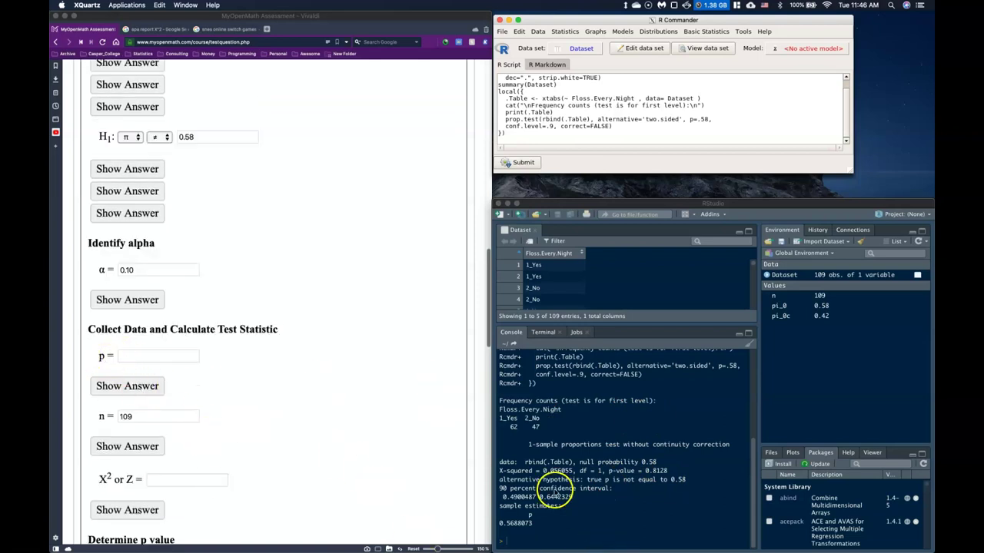
left_click(577, 422)
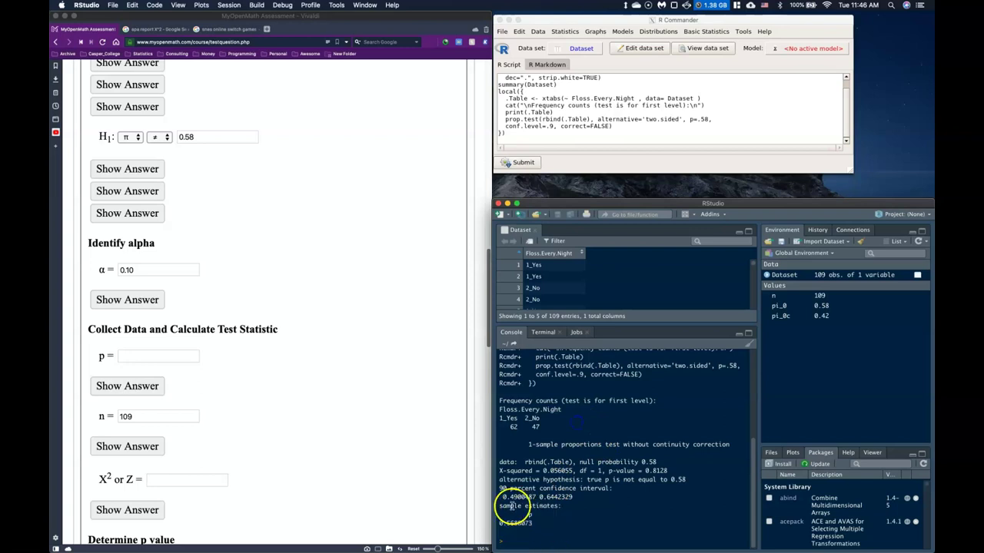
mouse_move(499, 506)
left_mouse_down()
mouse_move(560, 505)
mouse_move(507, 522)
left_mouse_up()
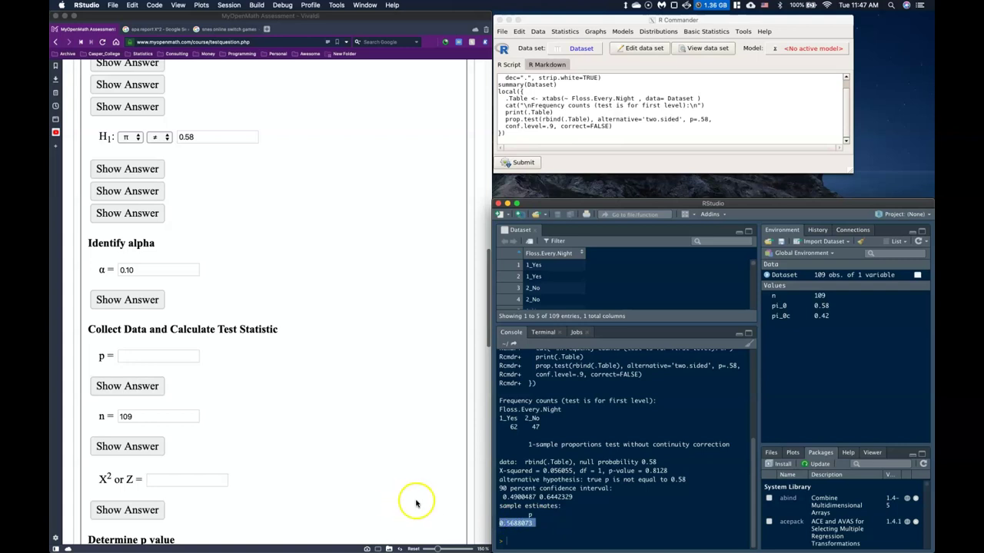
left_click(127, 357)
type("0.5688073")
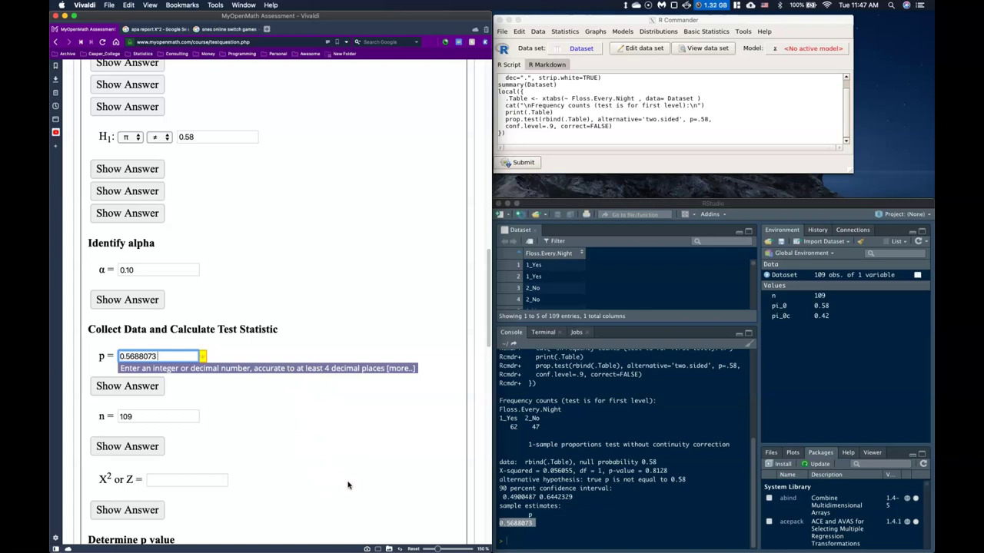
- Copy the X-squared value from the console output and enter 0.056055 as the test statistic
scroll(285, 461, "down", 5)
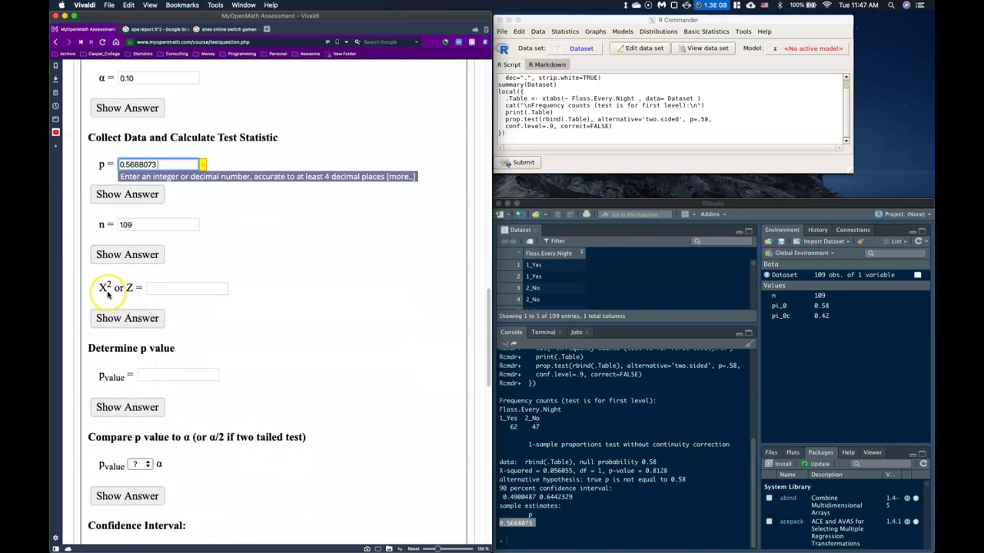
left_click(557, 479)
left_click_drag(543, 470, 570, 471)
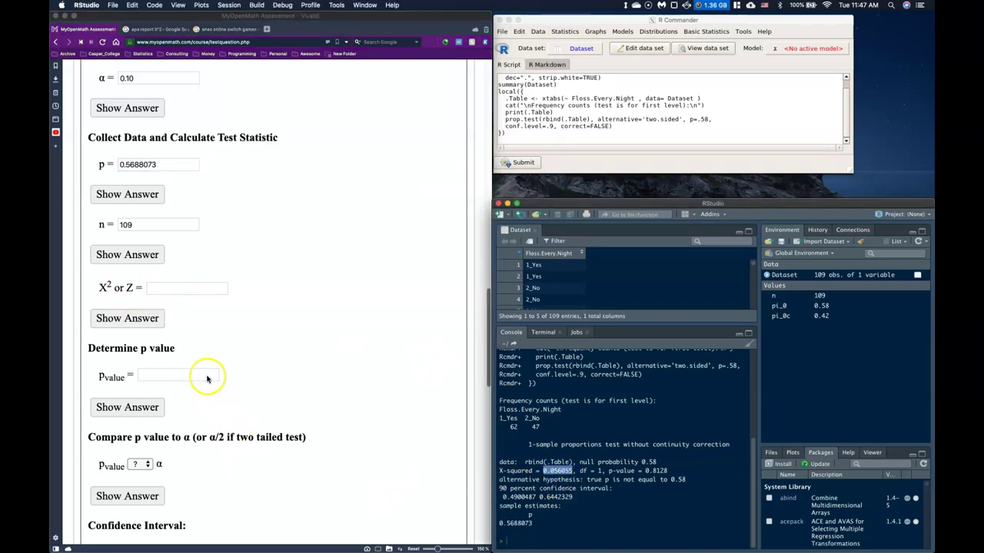
left_click(170, 286)
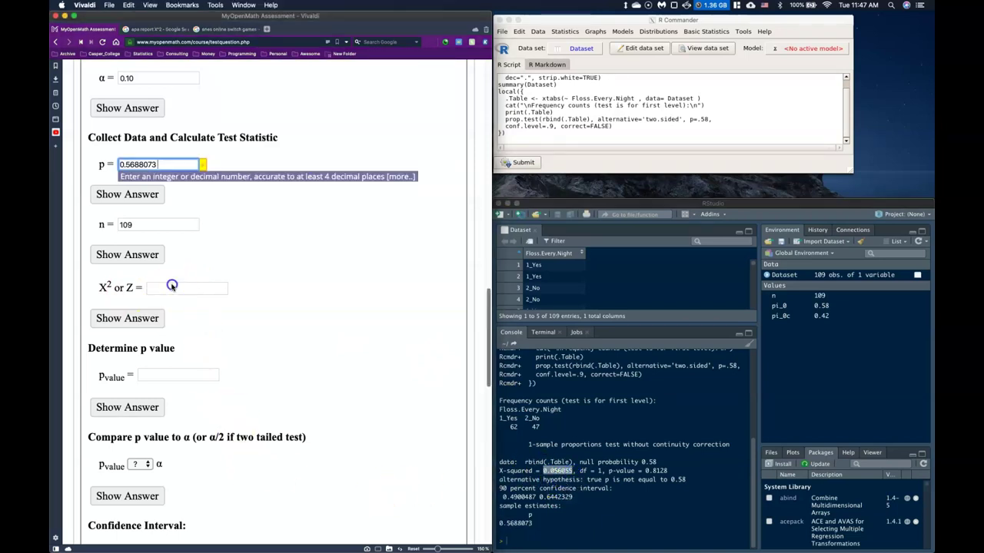
left_click(357, 379)
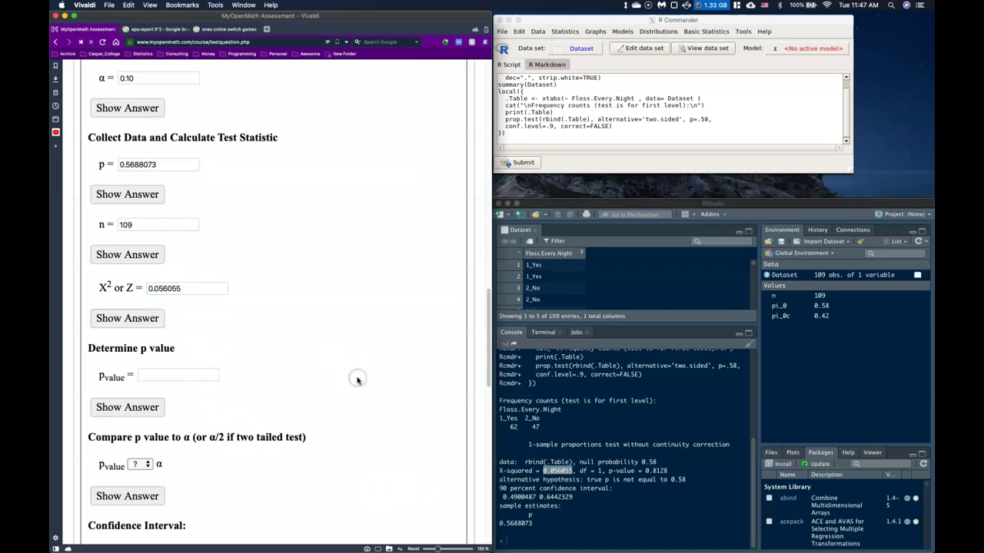
- Copy the p-value from the console output and enter 0.8128 under Determine p value
left_click(652, 472)
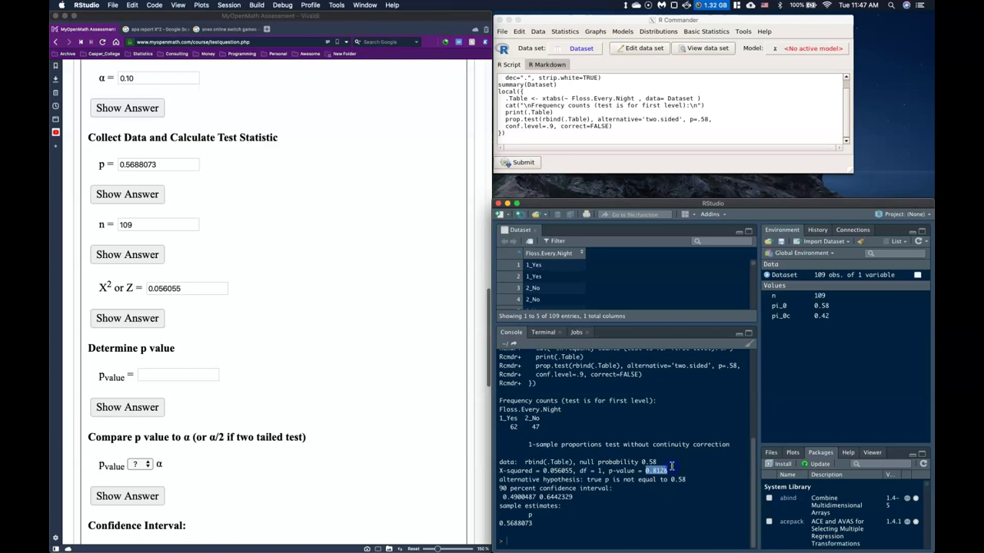
left_click(162, 375)
type("0.8128")
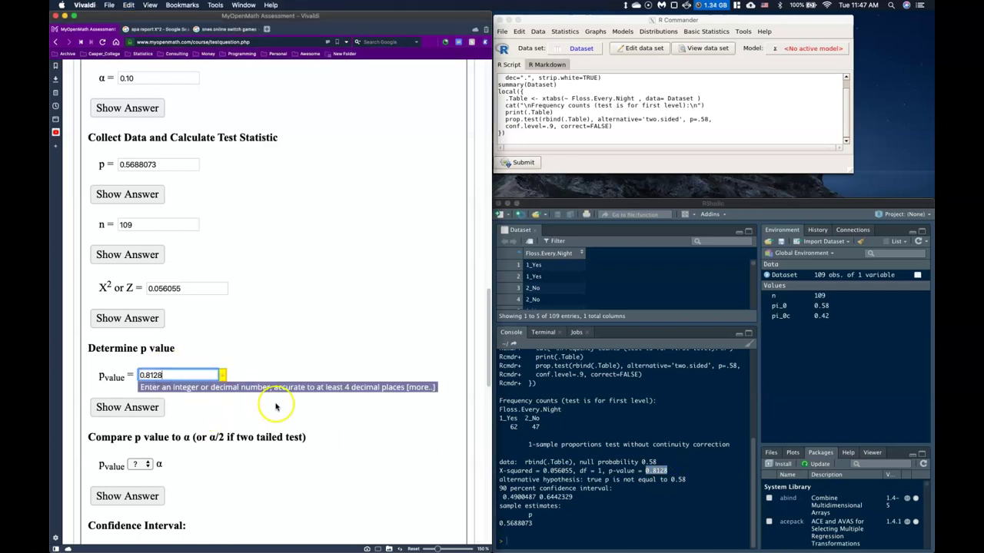
- Under the p value comparison, set the relation between p value and α to >
left_click(430, 439)
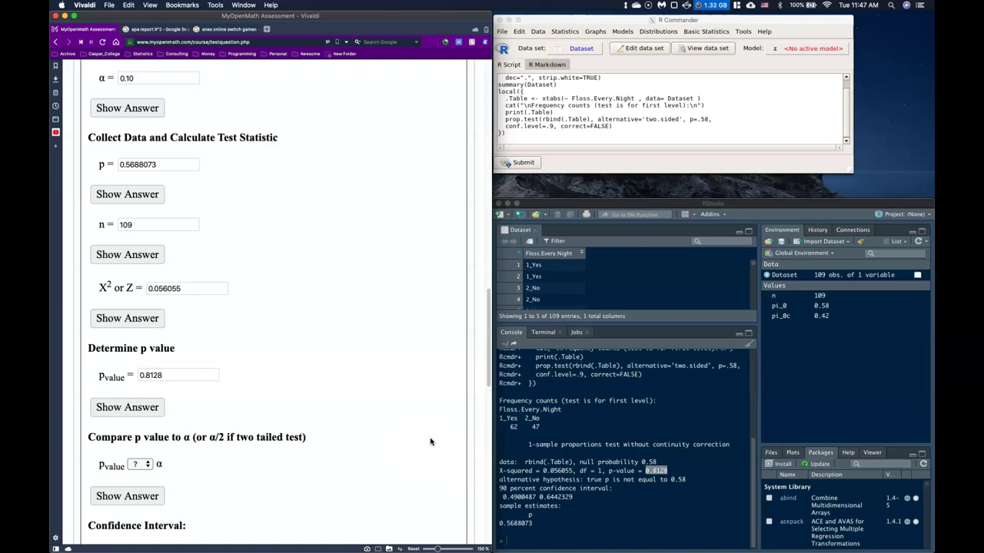
scroll(411, 430, "up", 5)
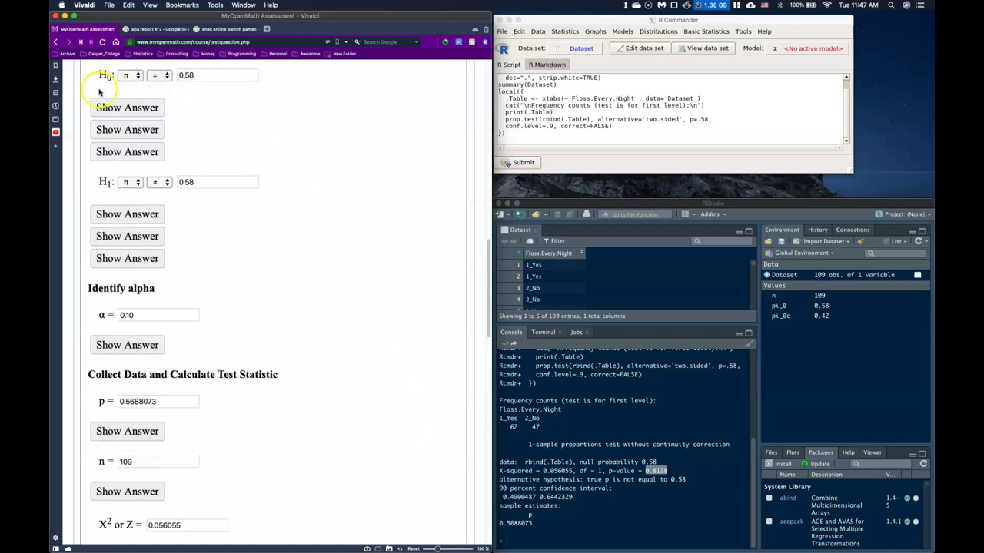
scroll(302, 179, "down", 5)
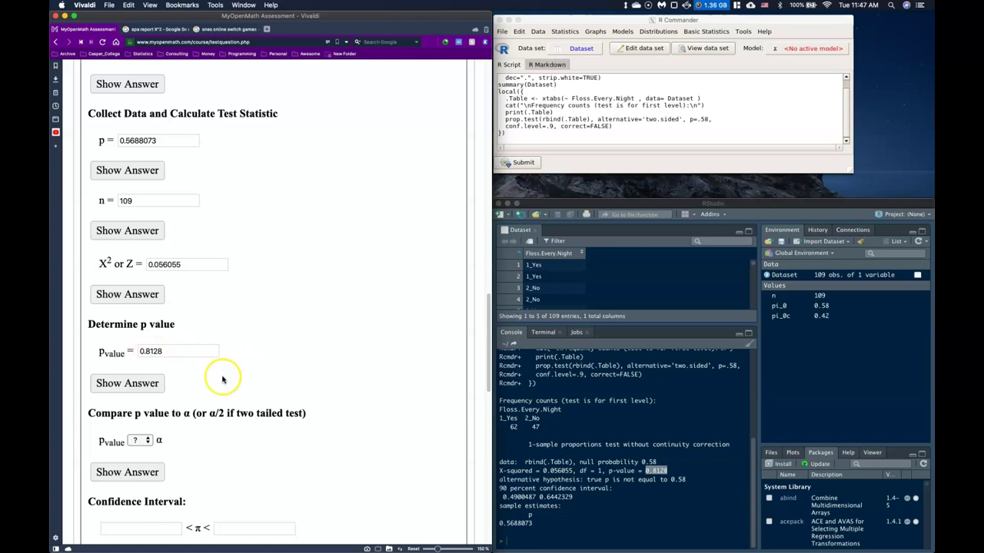
scroll(233, 366, "down", 1)
scroll(230, 377, "down", 1)
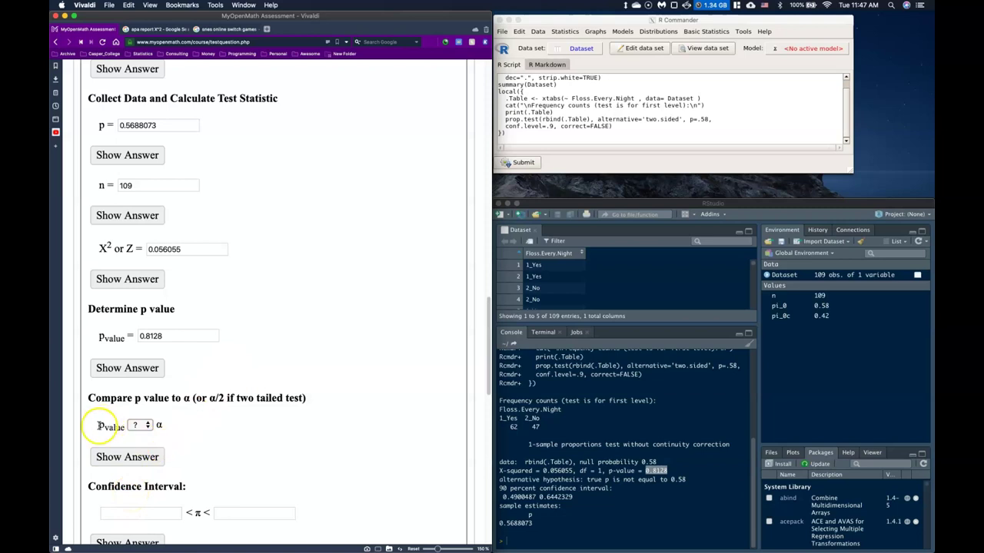
left_click(140, 427)
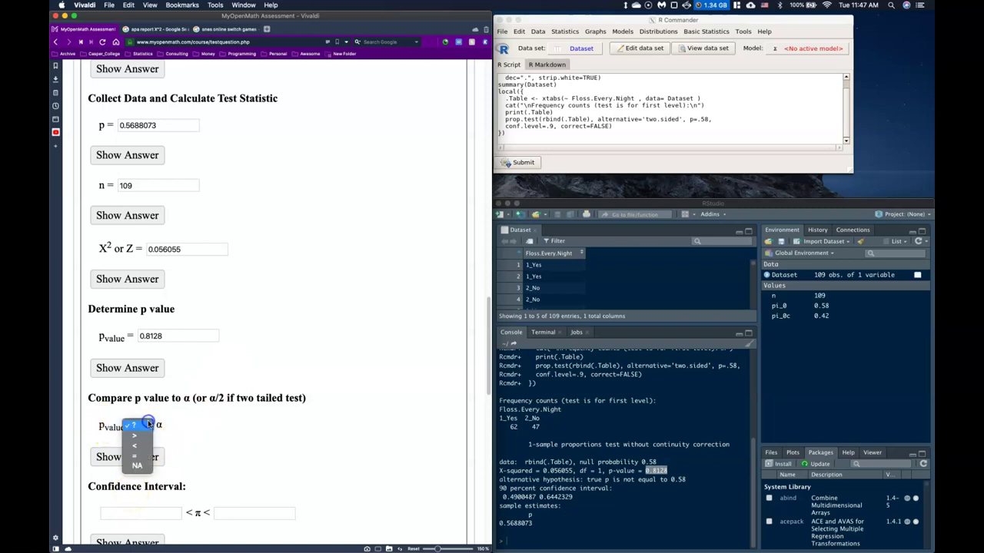
left_click(143, 437)
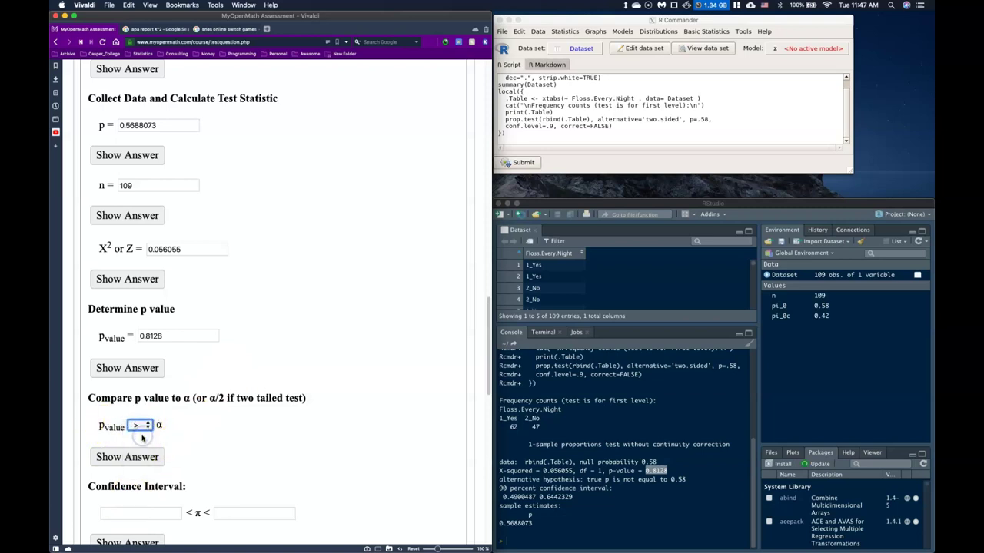
- Enlarge the RStudio console pane and select the lower limit of the 90 percent confidence interval
scroll(276, 447, "down", 3)
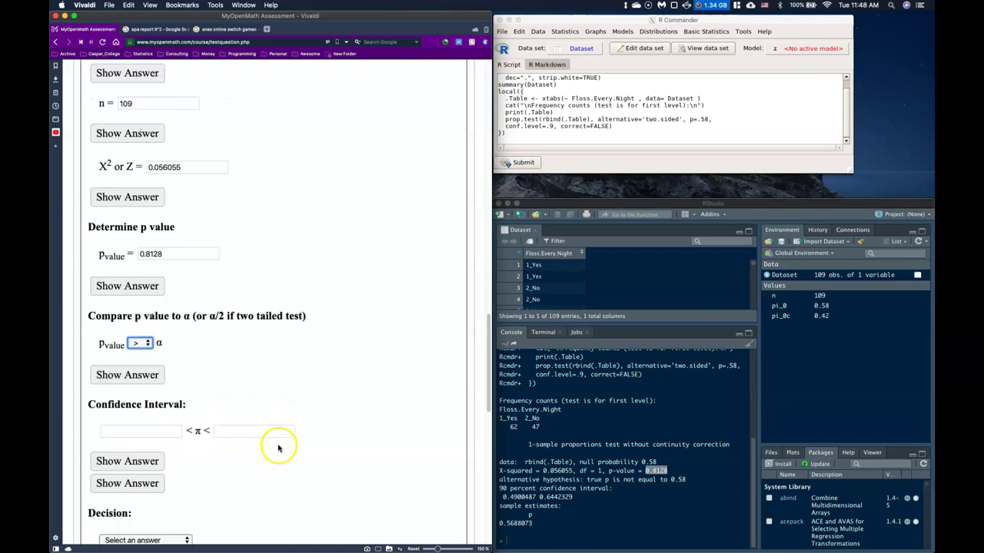
scroll(190, 426, "down", 1)
scroll(194, 411, "down", 1)
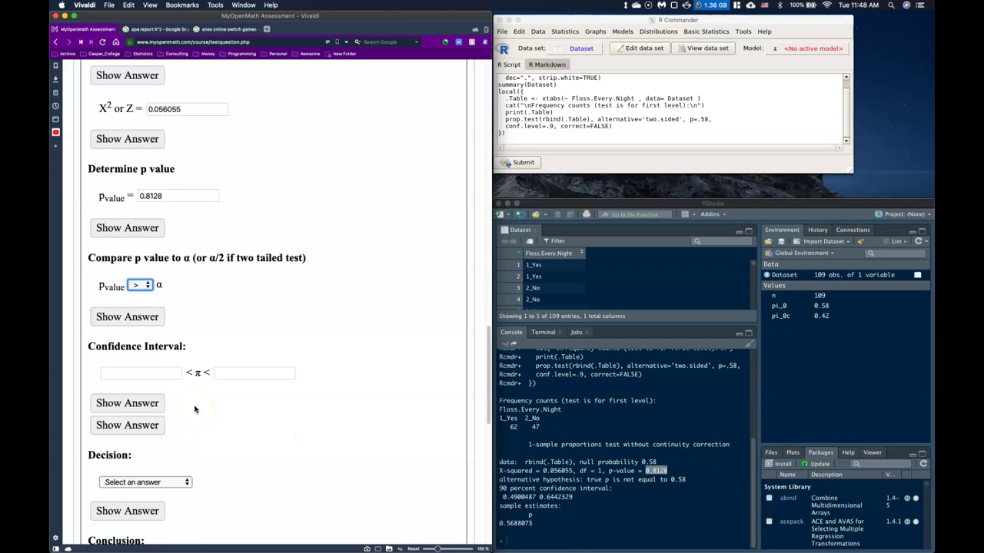
left_click(537, 495)
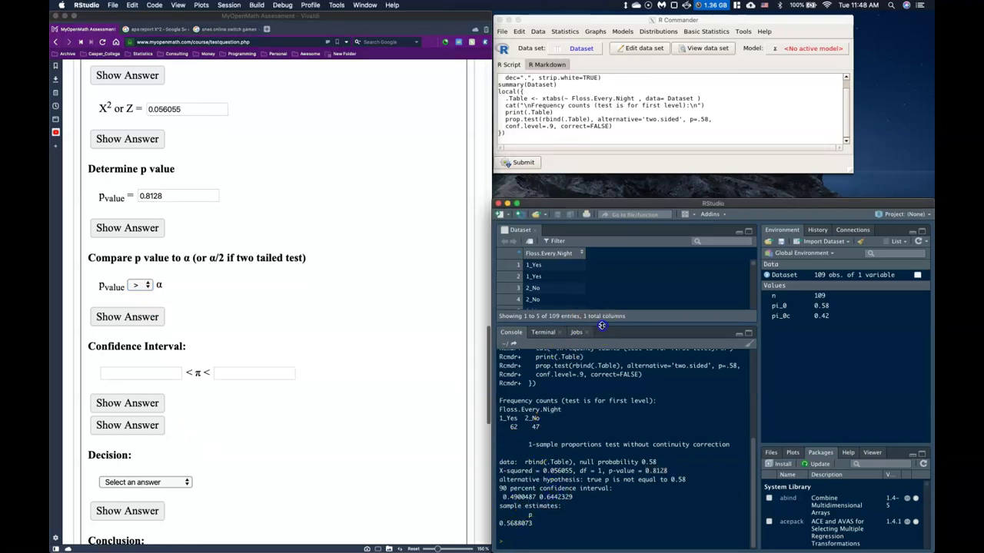
left_click_drag(602, 325, 602, 287)
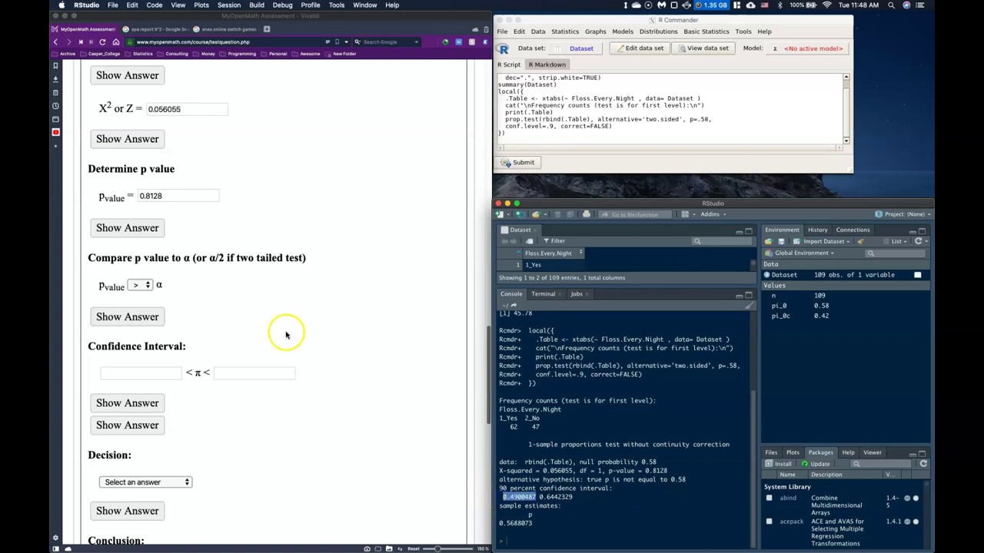
- Review the alternative hypothesis, its comparison options and the problem statement to check which kind of confidence interval applies
scroll(286, 333, "up", 8)
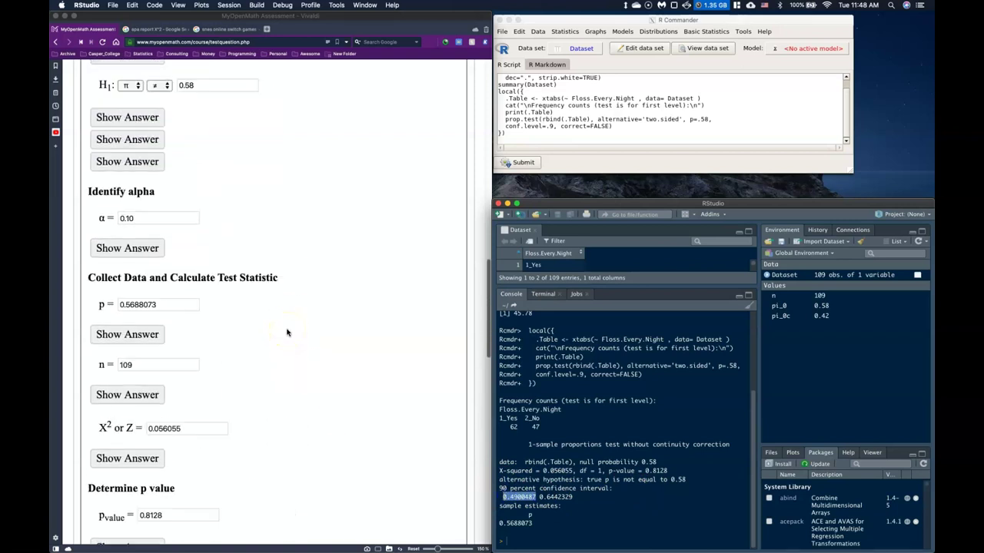
scroll(286, 334, "up", 4)
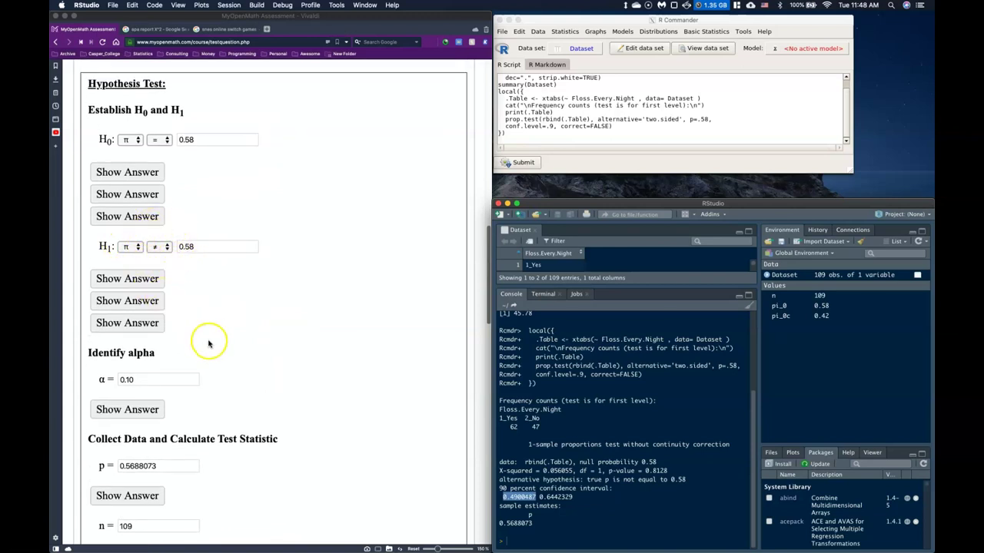
left_click(165, 246)
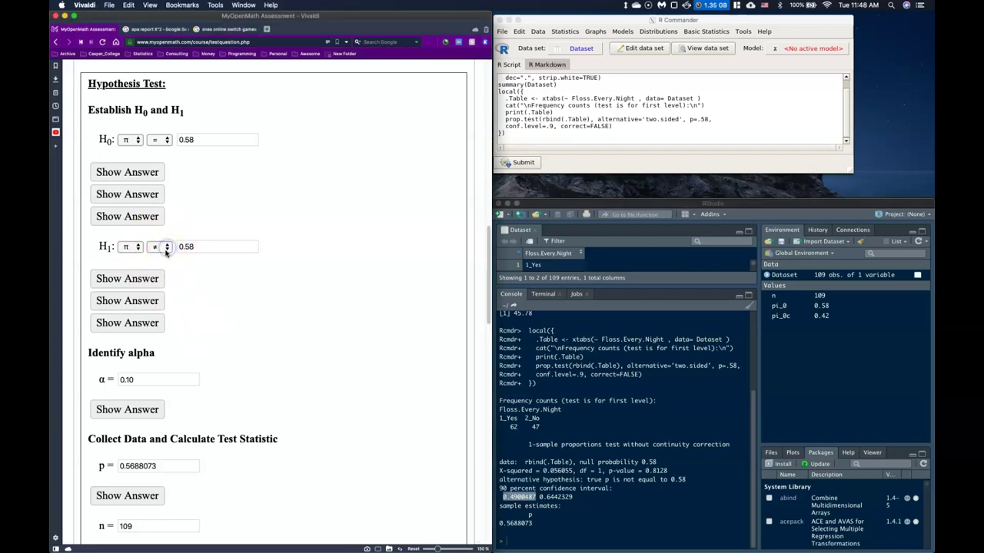
left_click(164, 246)
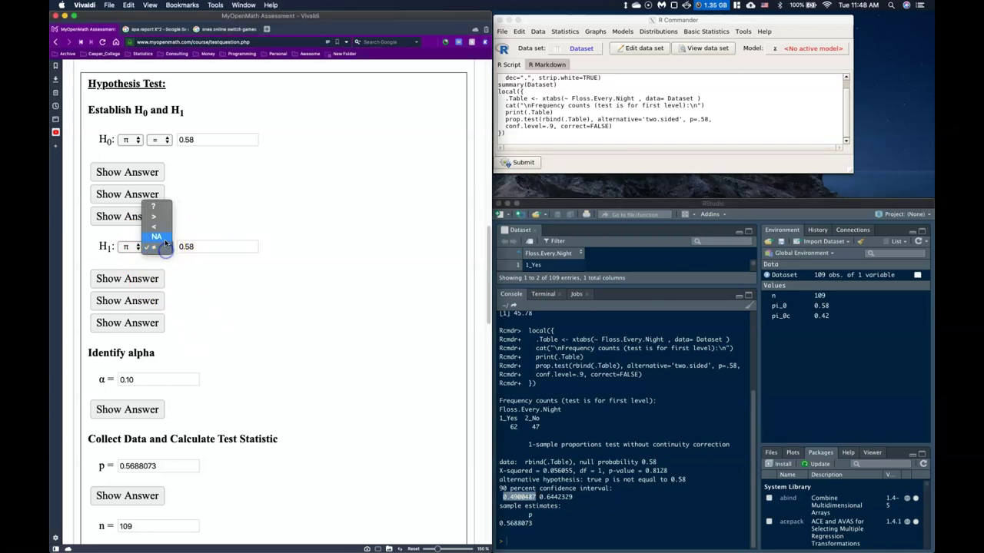
left_click(430, 221)
scroll(376, 349, "down", 1)
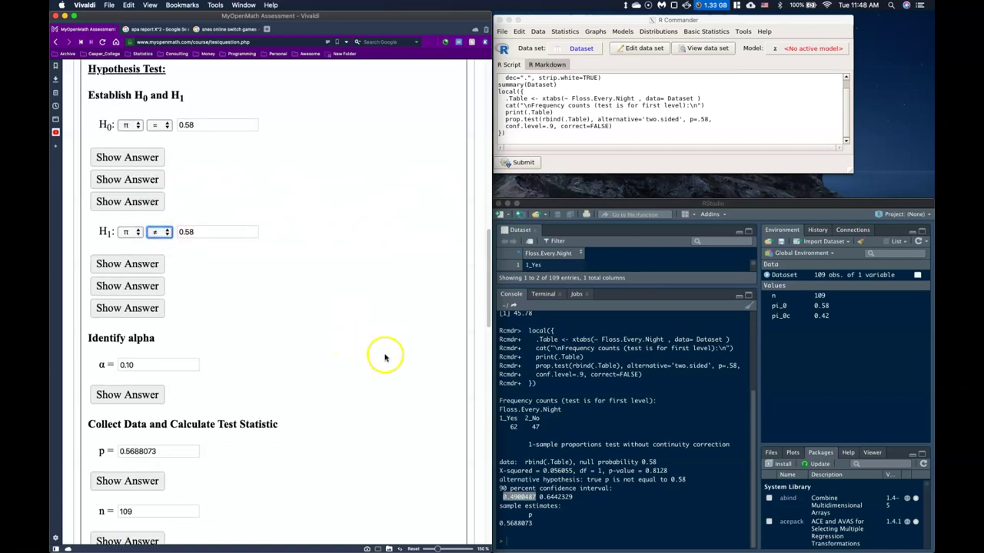
scroll(277, 269, "up", 15)
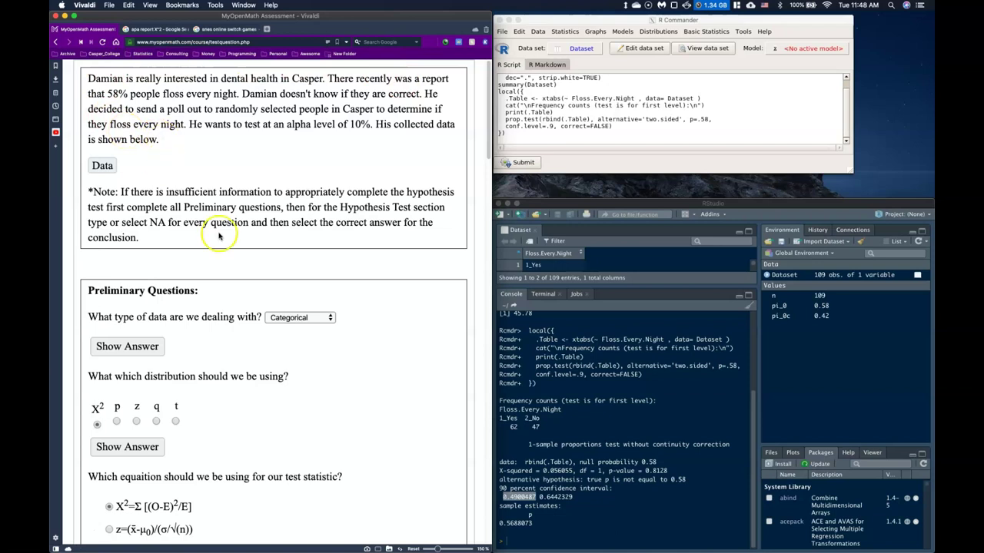
scroll(204, 227, "down", 15)
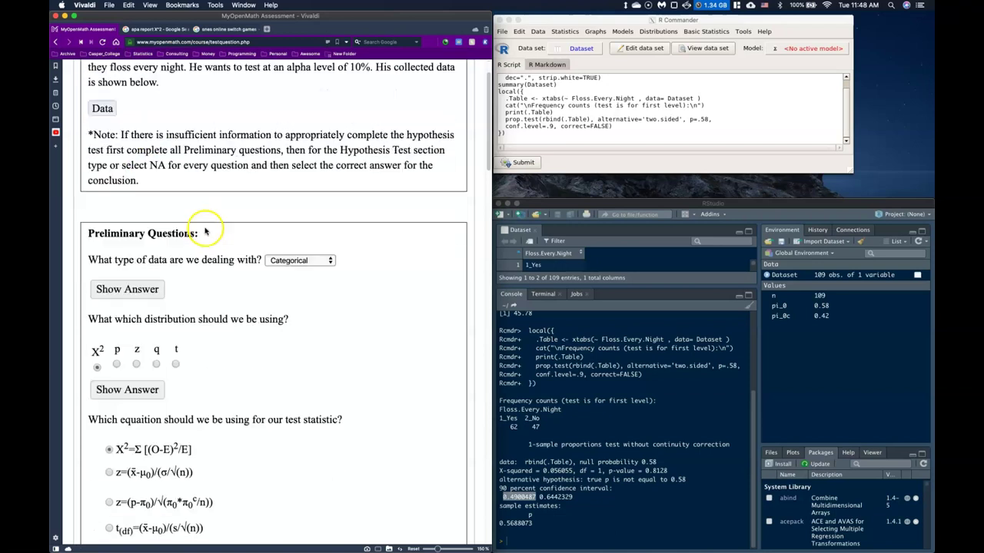
scroll(258, 294, "down", 10)
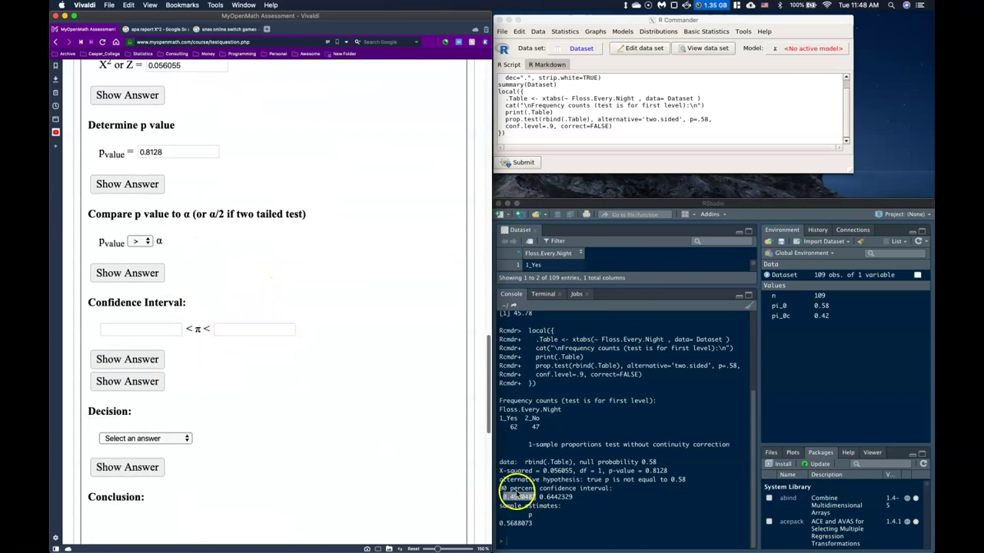
- Copy both confidence interval limits from the console and enter 0.4900487 as the lower and 0.6442329 as the upper bound for π
left_click(537, 497)
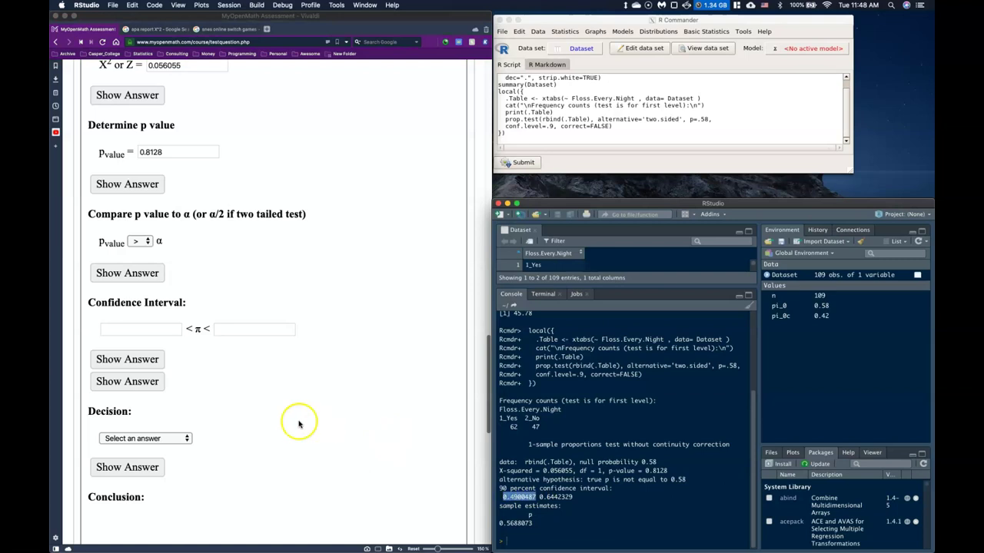
left_click(132, 329)
type("0.4900487")
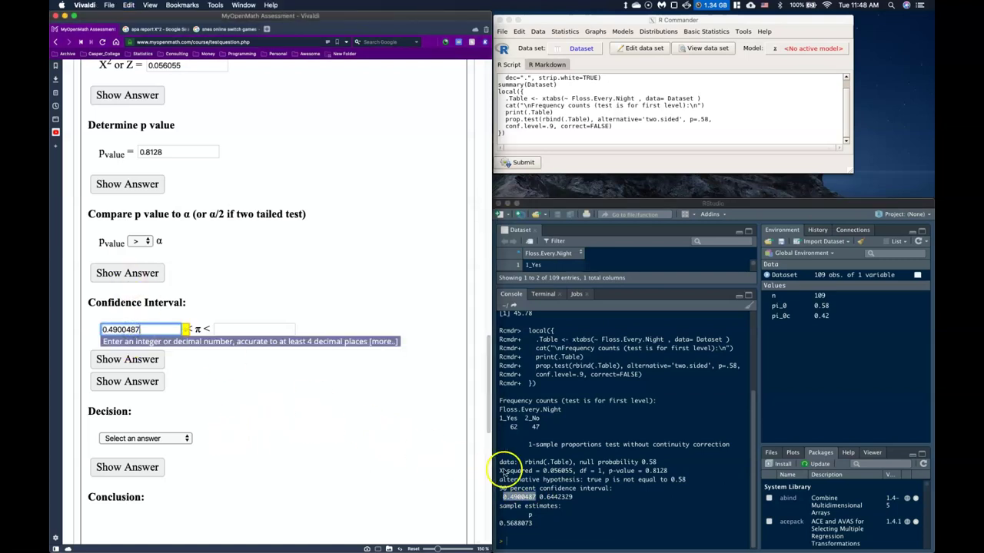
left_click(561, 498)
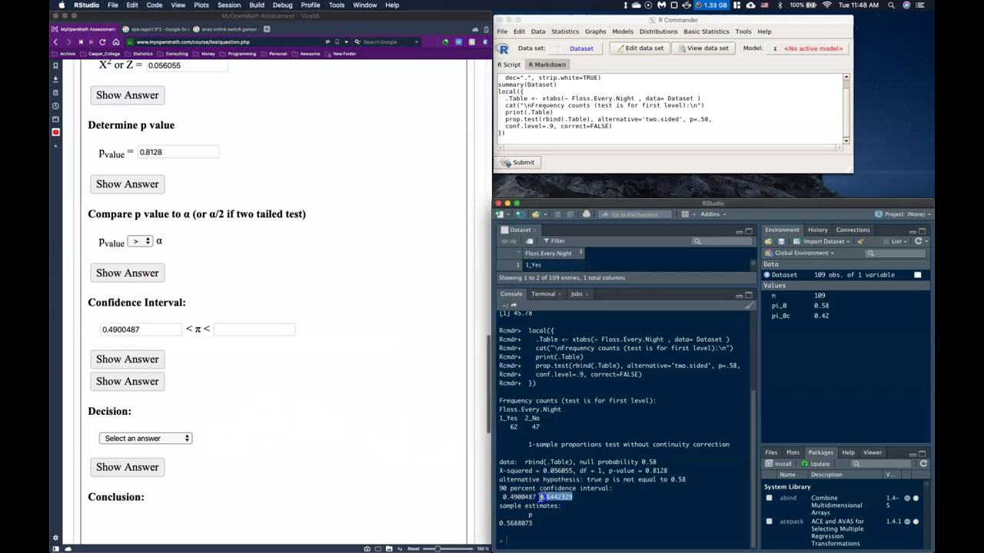
left_click(226, 329)
type("0.6442329")
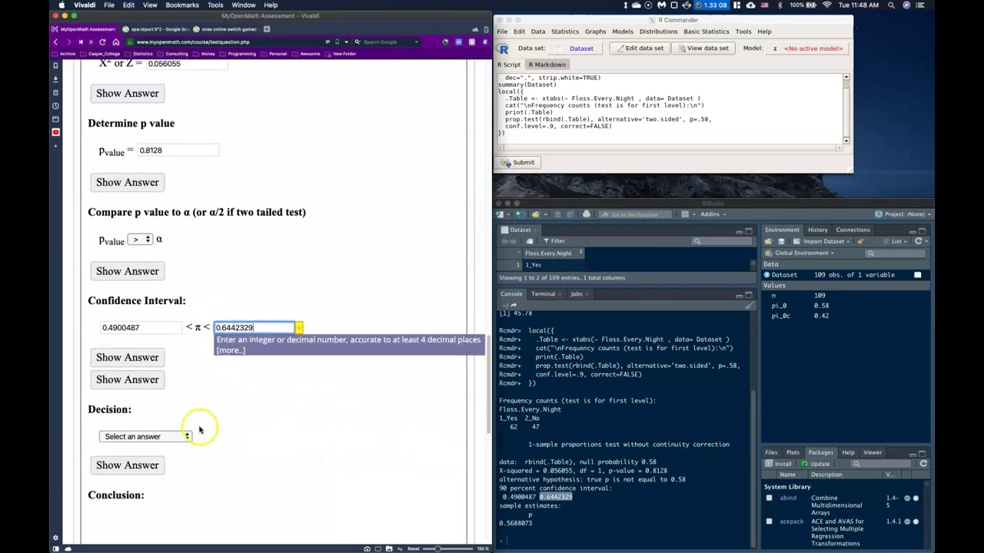
- Set the Decision answer to Fail to Reject the Null
scroll(193, 428, "down", 3)
left_click(154, 311)
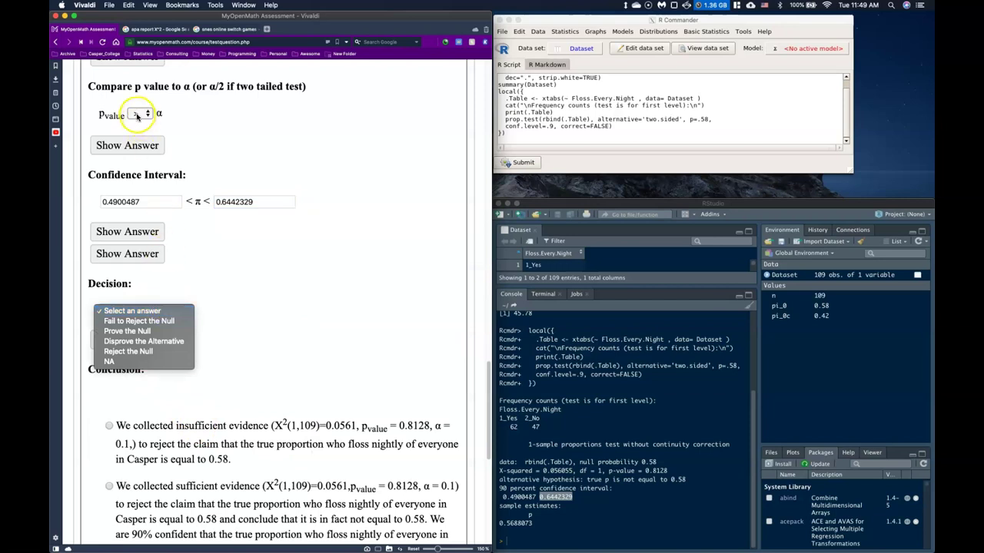
left_click(135, 321)
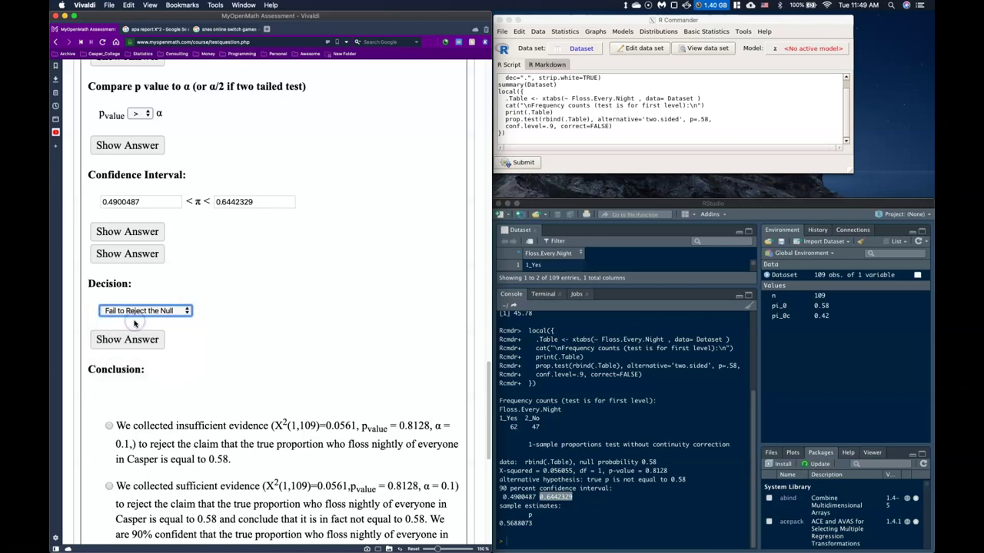
- Read the conclusion options and choose the one stating insufficient evidence to reject the claim that the true proportion equals 0.58
scroll(197, 285, "down", 5)
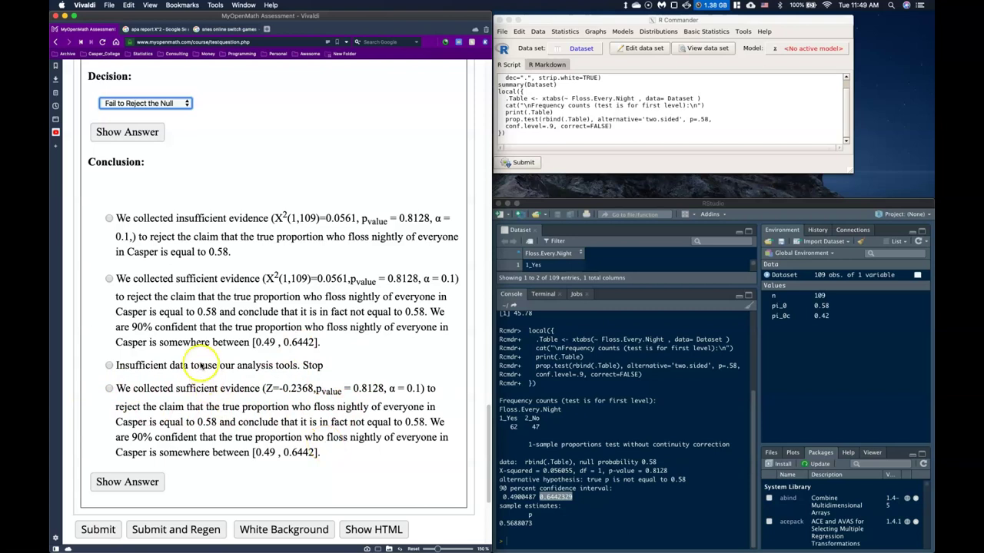
scroll(201, 331, "up", 2)
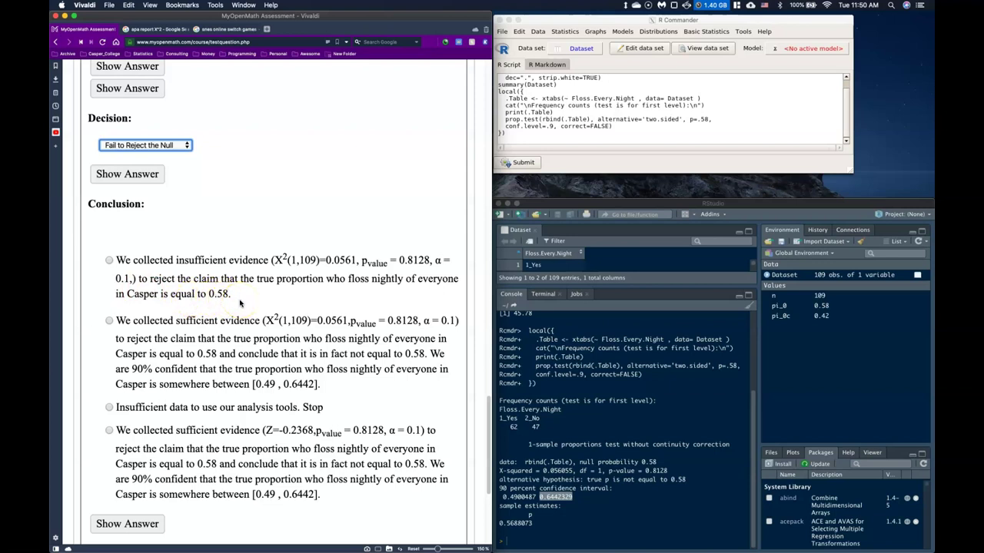
left_click(108, 263)
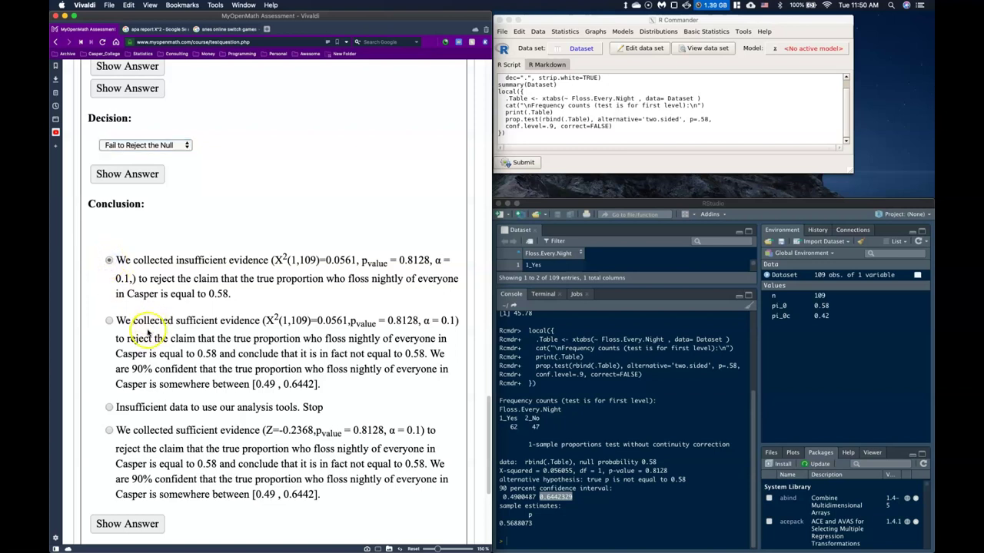
- Submit the completed answers and review the score, the marked preliminary questions and the problem statement
scroll(136, 331, "down", 3)
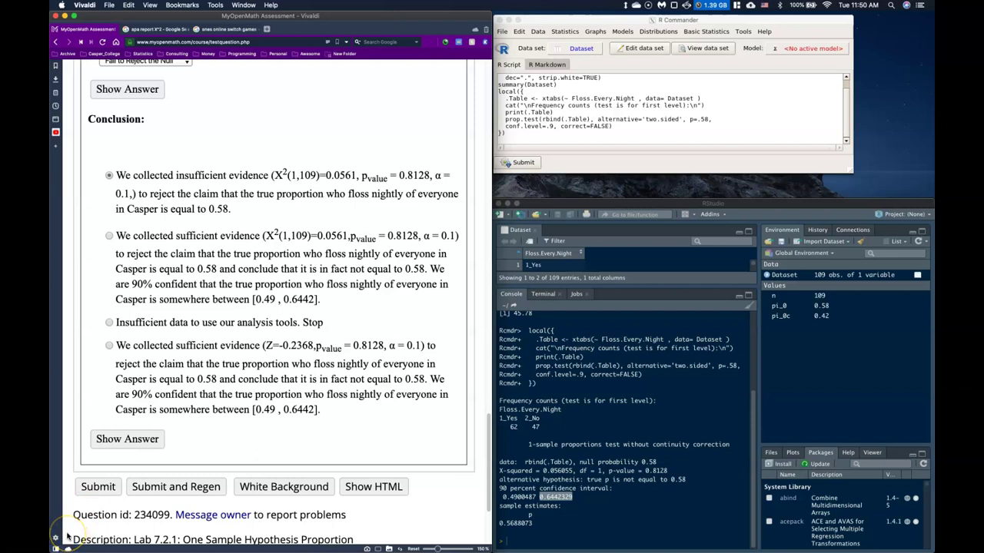
scroll(223, 403, "up", 10)
scroll(226, 405, "up", 10)
scroll(227, 405, "down", 6)
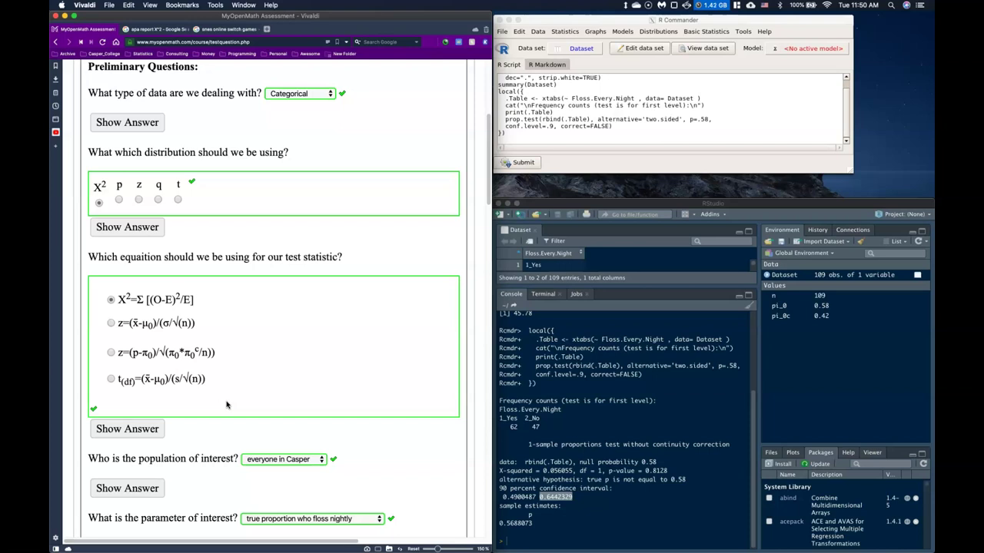
scroll(227, 405, "up", 5)
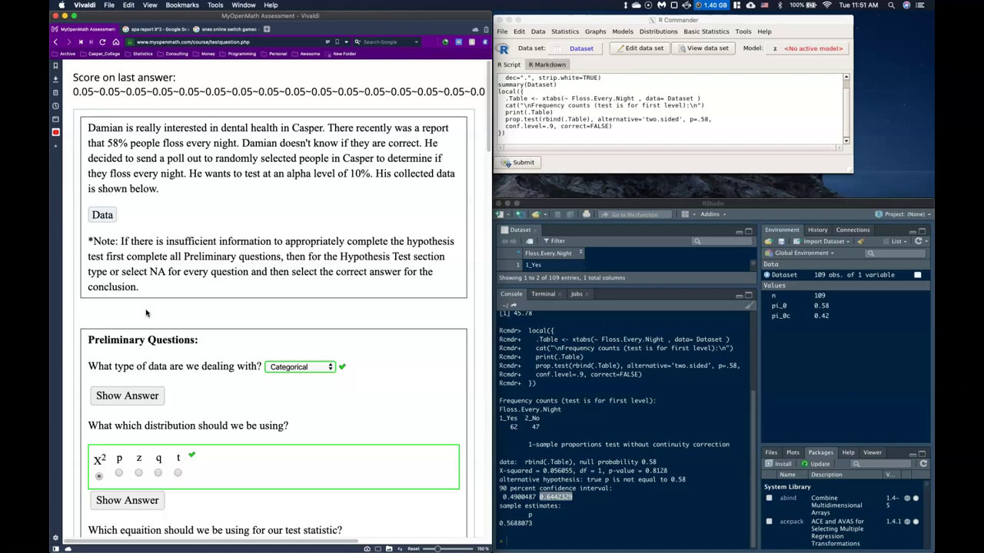
scroll(146, 312, "down", 2)
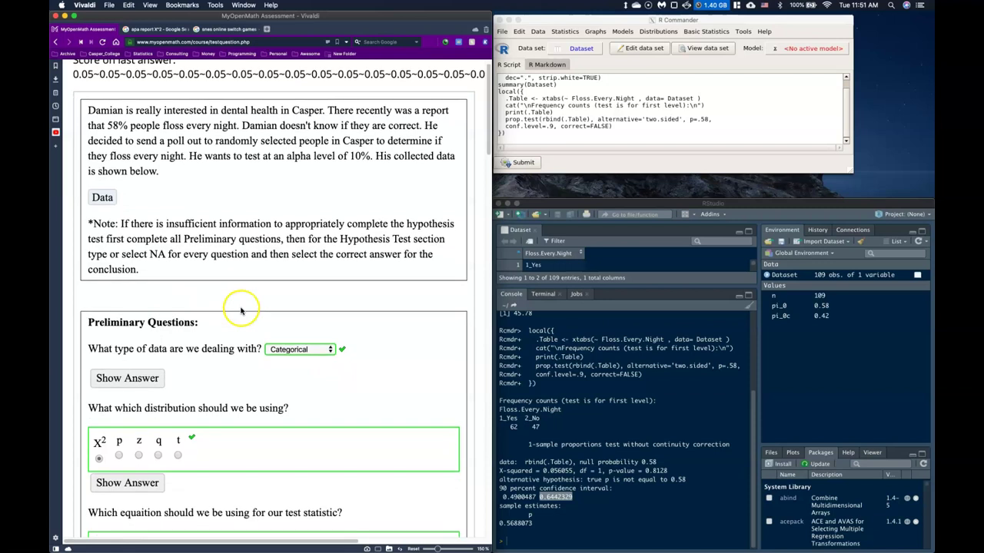
scroll(191, 302, "down", 3)
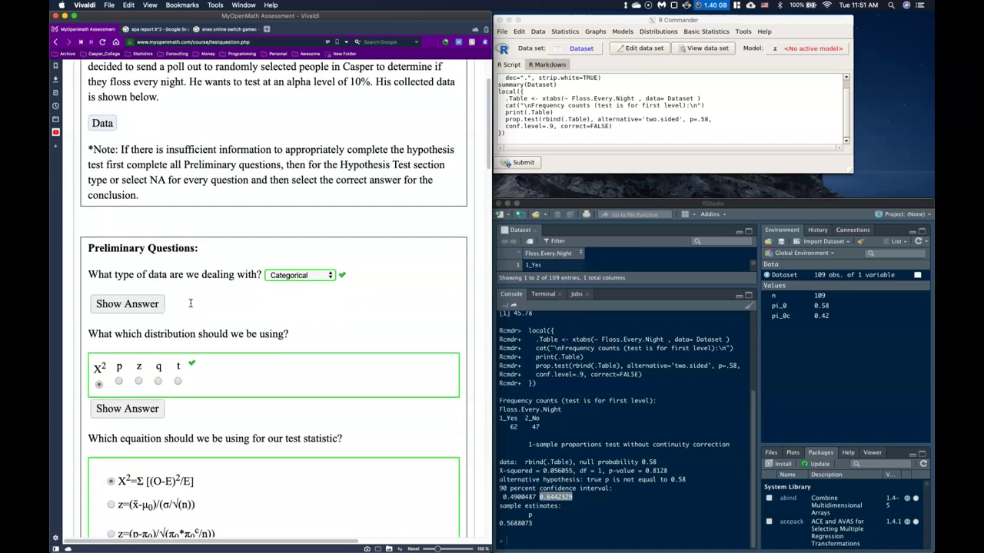
scroll(190, 303, "up", 2)
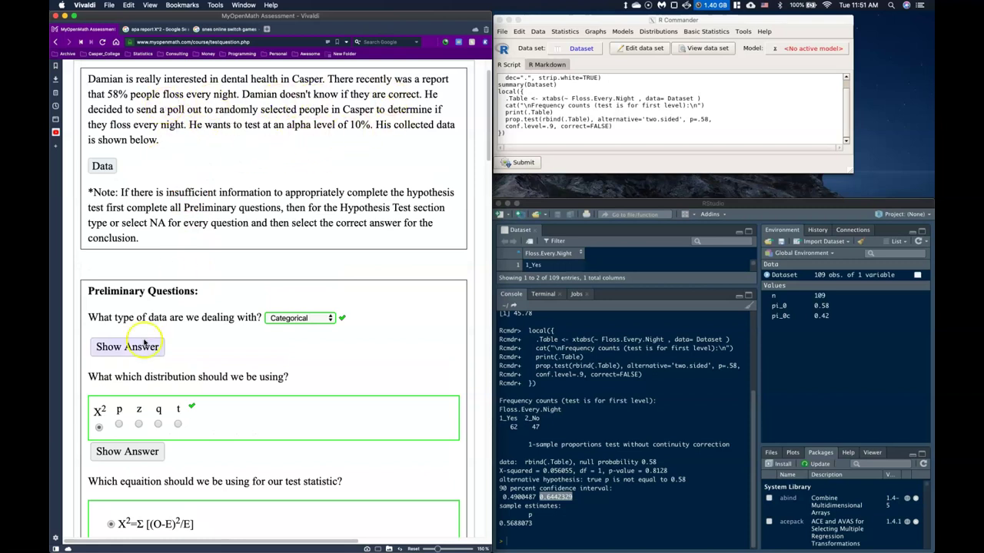
- Submit and regenerate the question for a new scenario, and briefly show and hide its Floss Every Night data
scroll(201, 356, "down", 20)
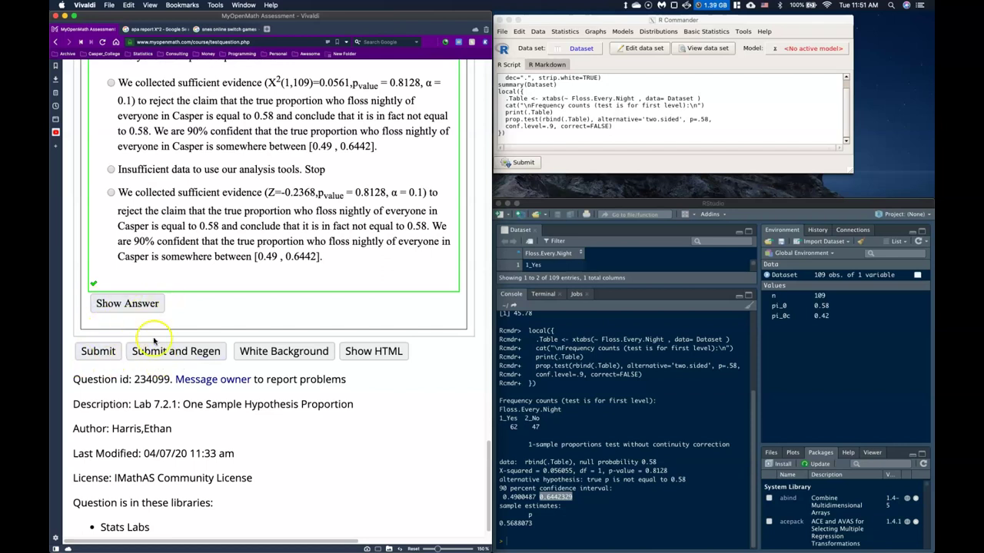
left_click(182, 351)
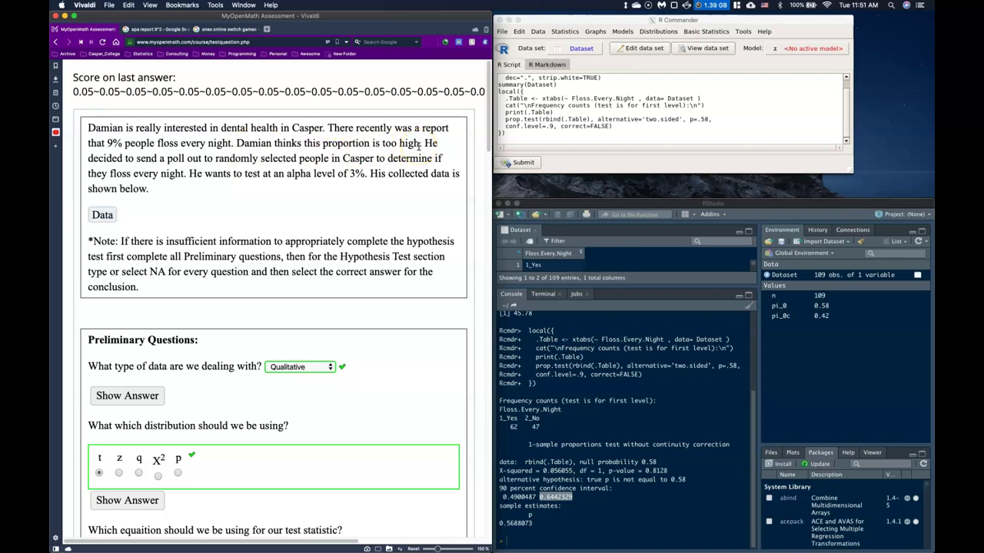
left_click(104, 216)
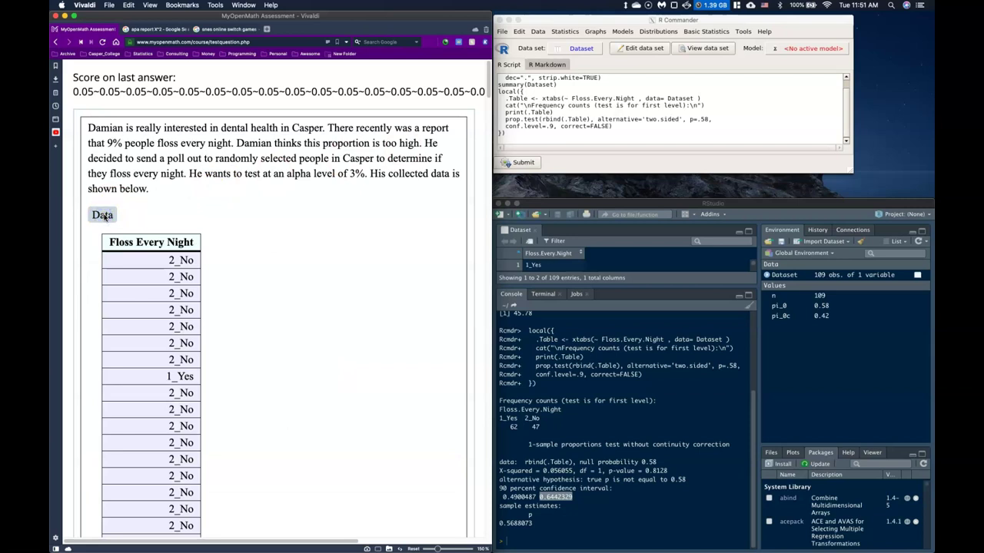
left_click(104, 216)
- Show the correct H0 parameter and comparison sign for the regenerated question and return to its problem statement
scroll(196, 248, "down", 10)
left_click(127, 220)
left_click(127, 242)
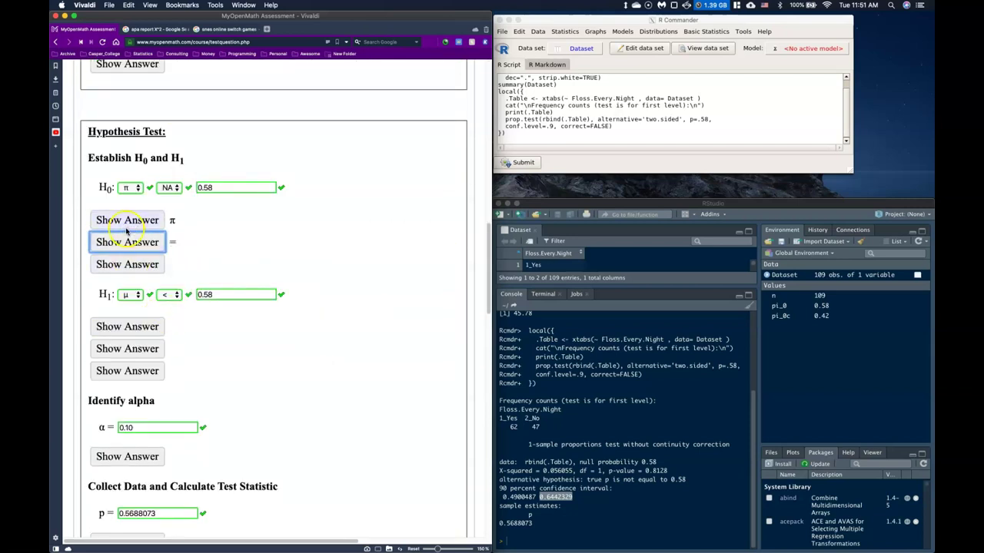
scroll(303, 238, "up", 5)
scroll(303, 244, "up", 12)
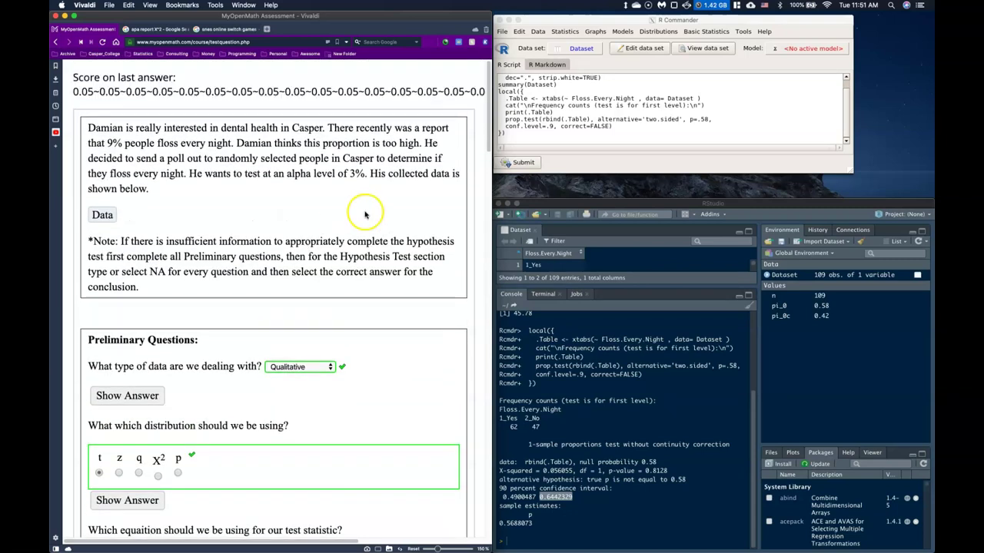